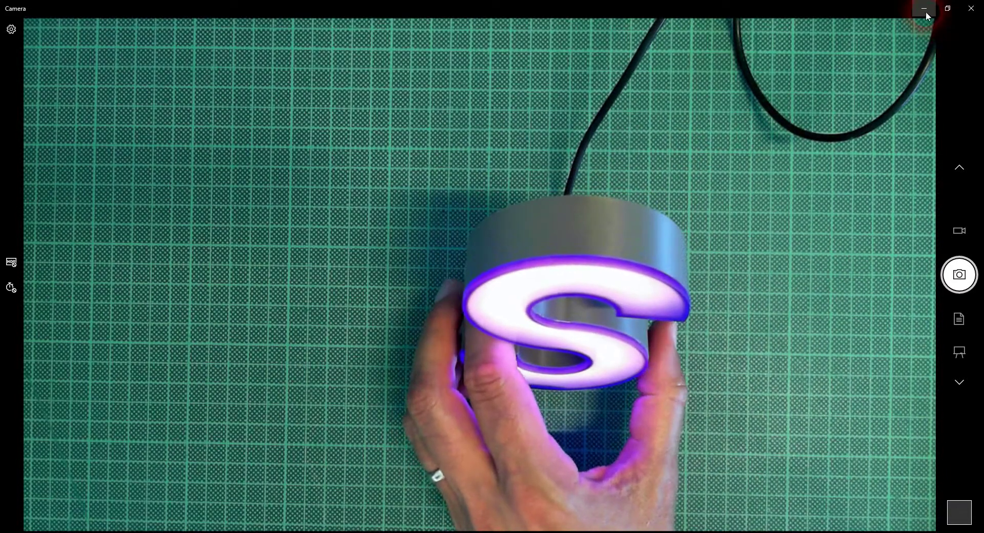
Minimize the Windows Camera live view of the lit S to reveal 2D Design and Fusion 360
click(924, 9)
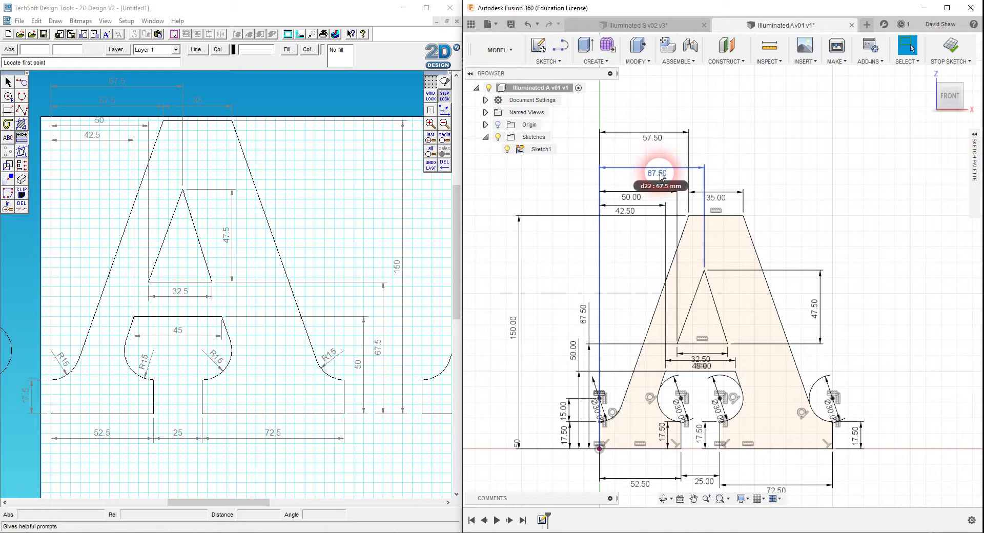
Drag the 67.50, 50.00 and right-leg 17.50 dimension labels apart, clear of the A outline
mouse_move(661, 177)
mouse_down()
mouse_move(655, 153)
mouse_move(657, 175)
mouse_up()
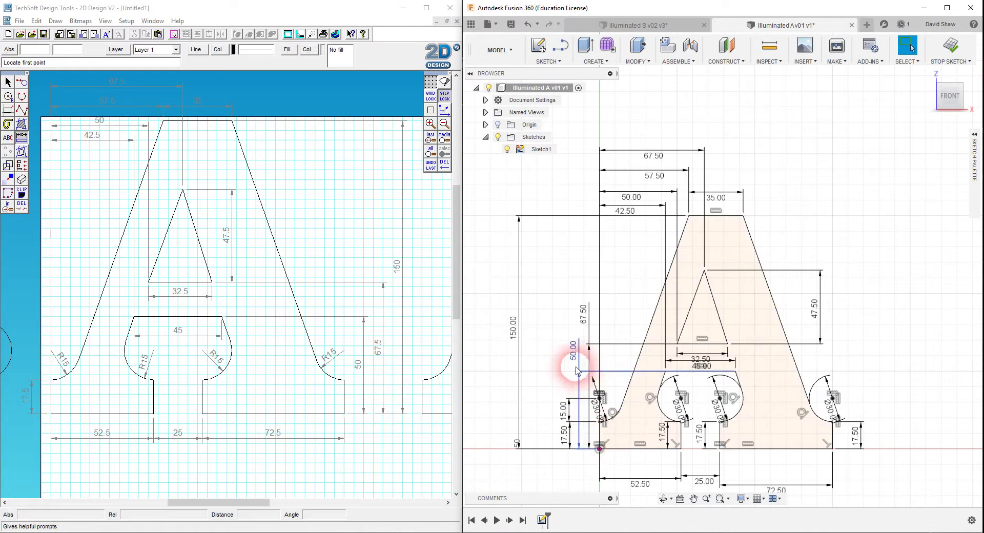
drag(577, 371, 551, 352)
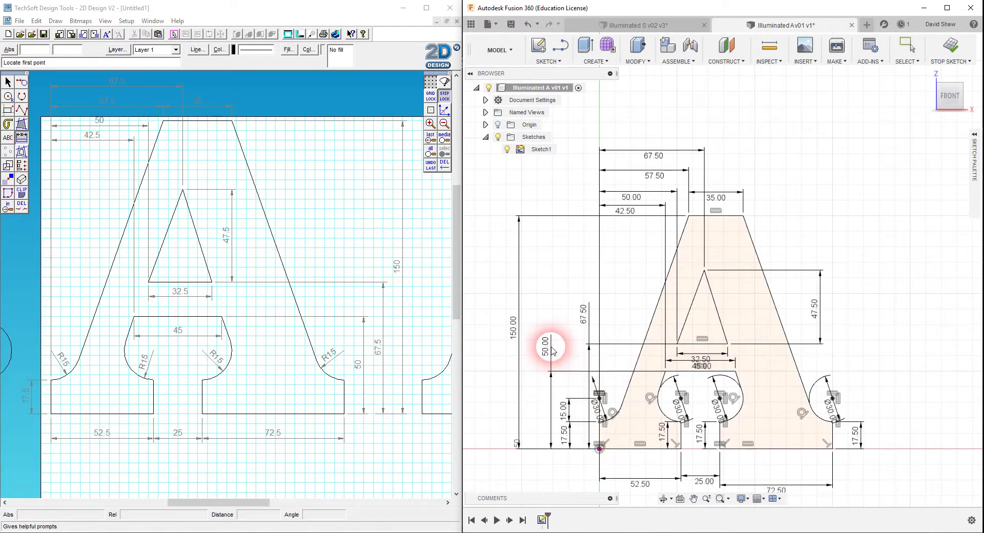
drag(582, 314, 539, 306)
drag(546, 346, 552, 363)
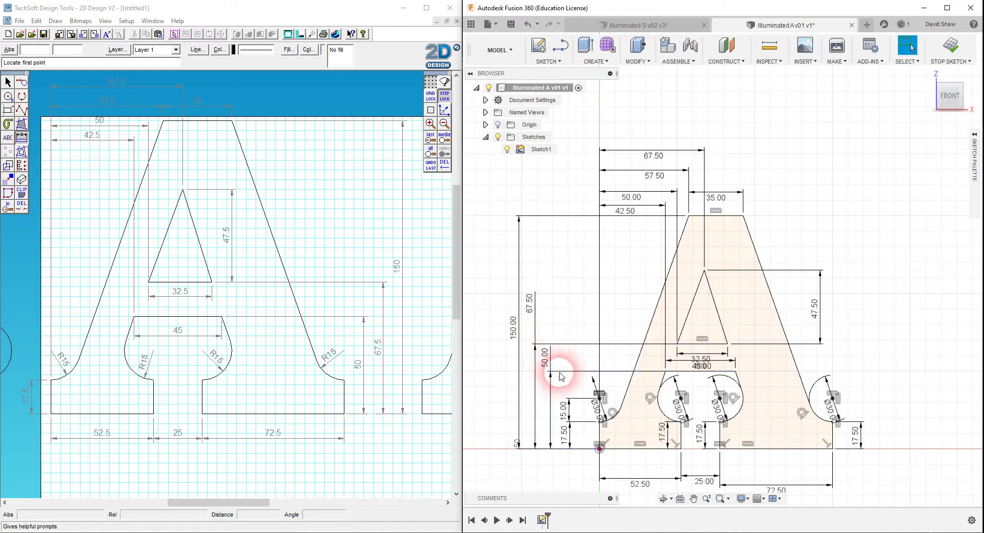
click(834, 437)
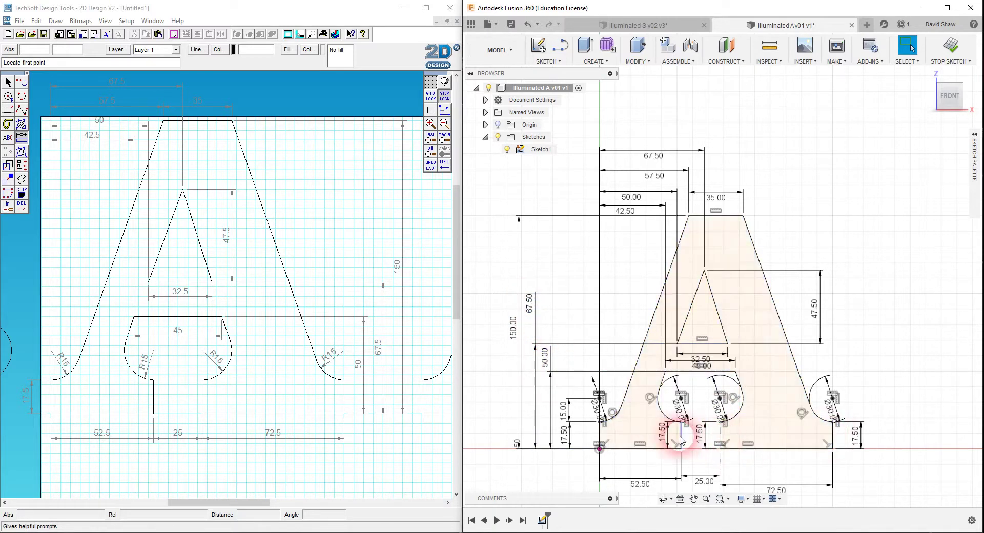
drag(854, 433, 899, 433)
Delete the centre, inner-left and right-leg 17.50 dimensions from the A sketch
click(701, 435)
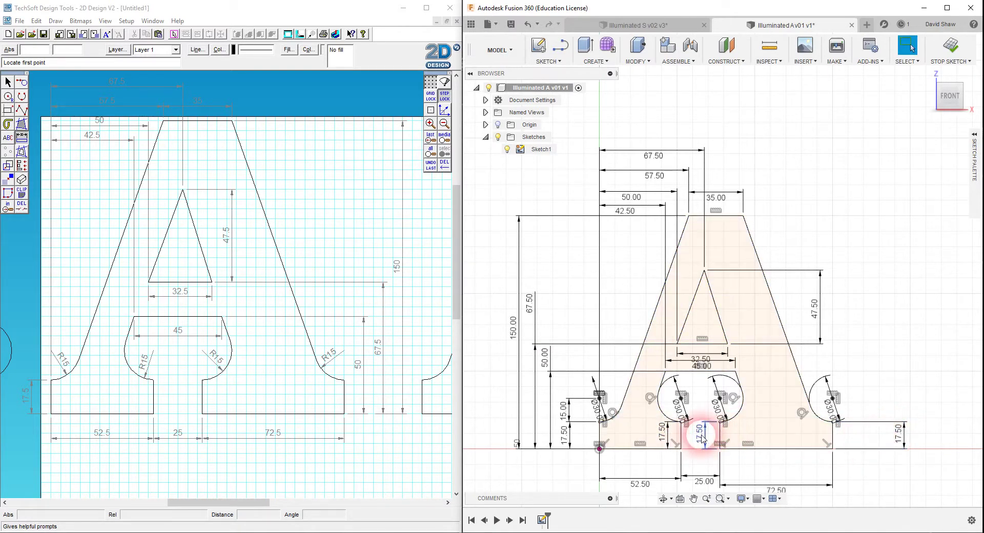
click(723, 428)
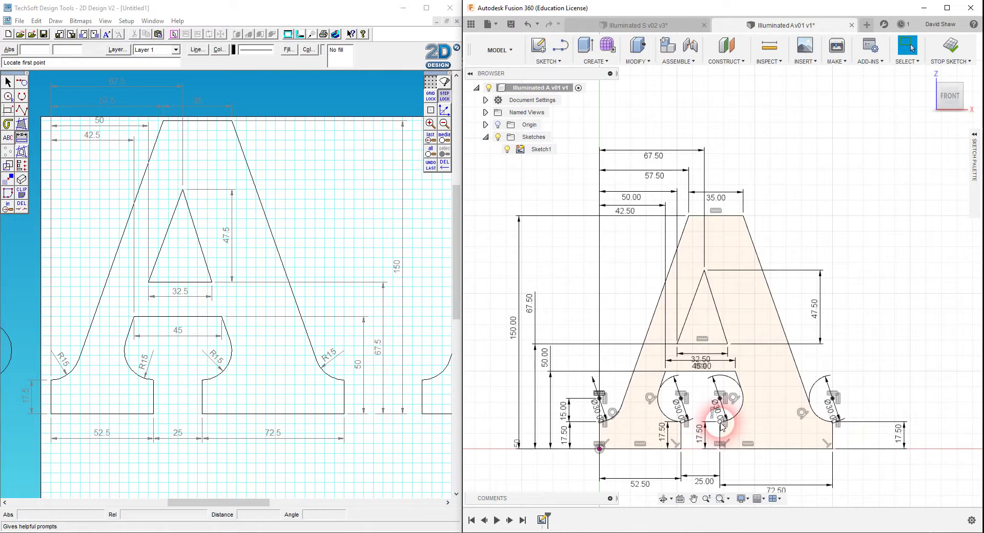
click(705, 435)
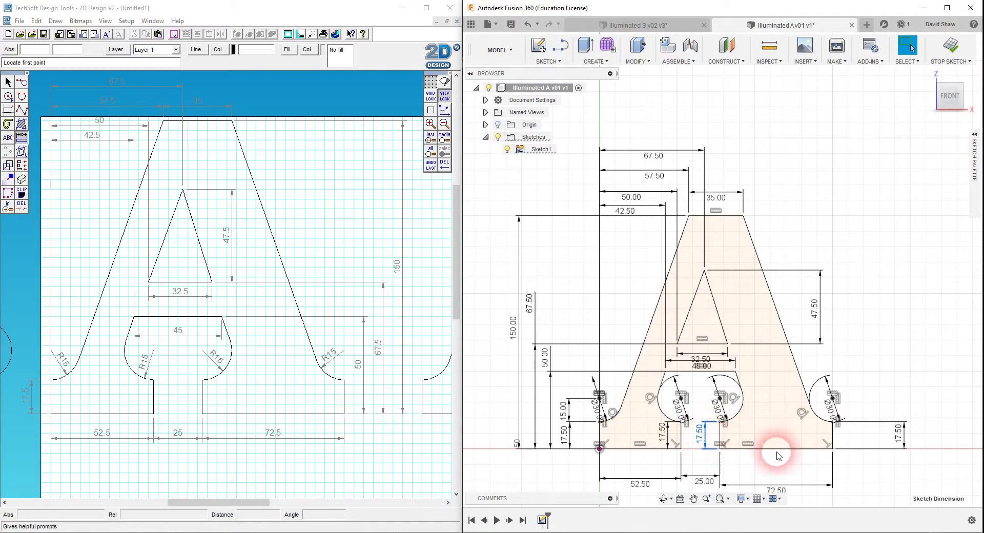
key(Delete)
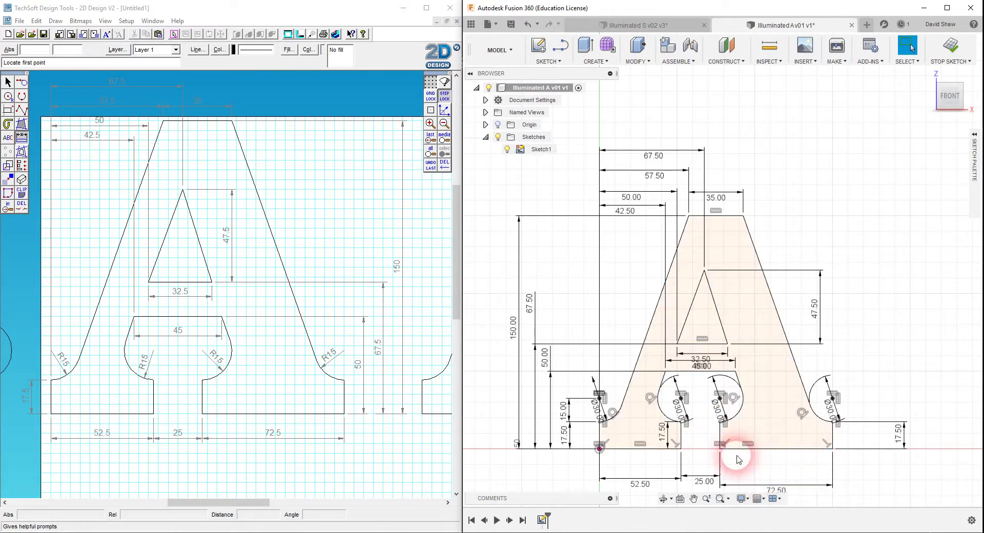
click(666, 436)
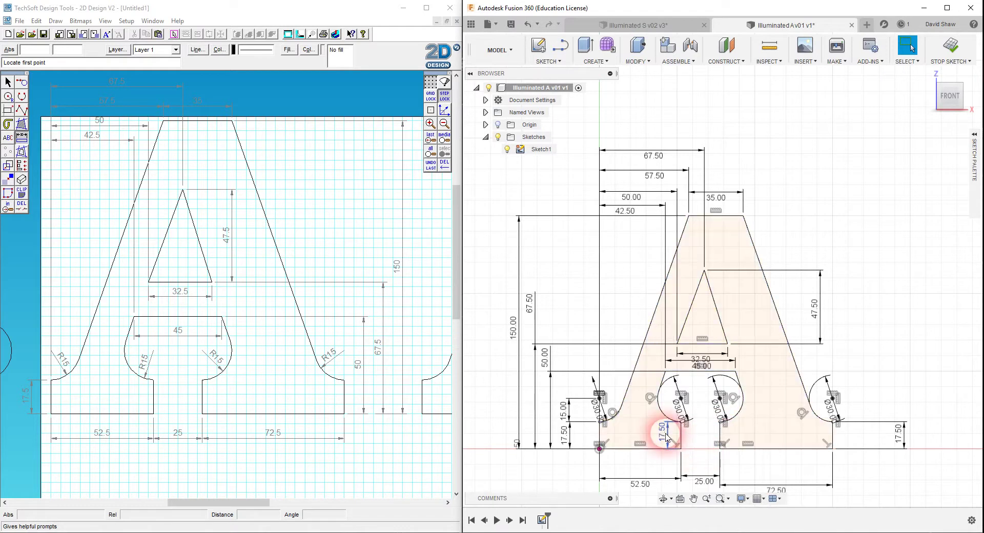
key(Delete)
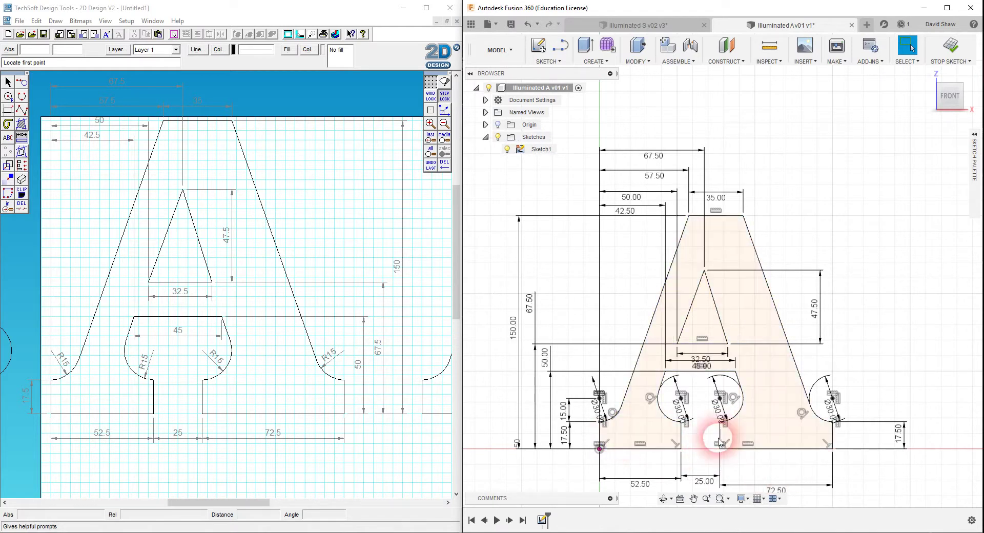
click(896, 433)
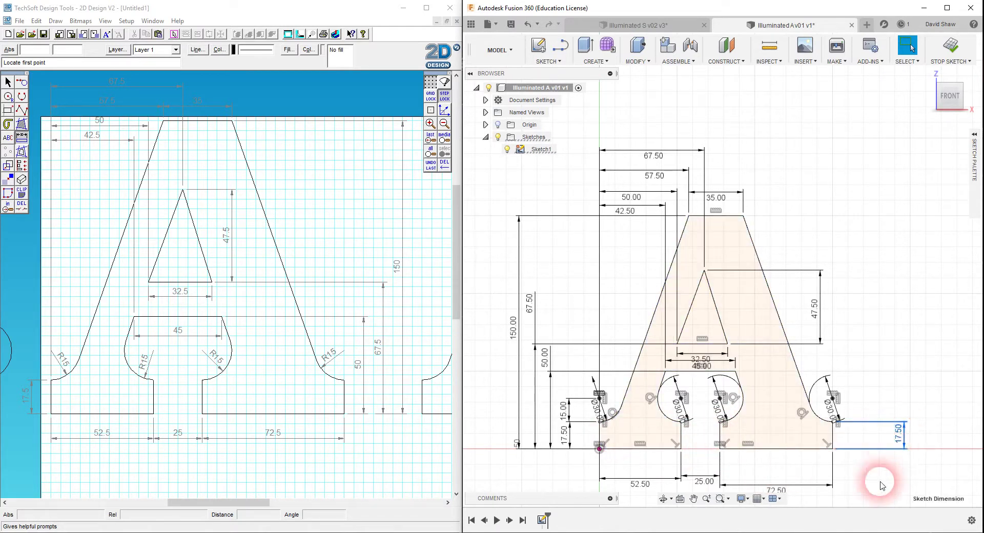
key(Delete)
click(588, 423)
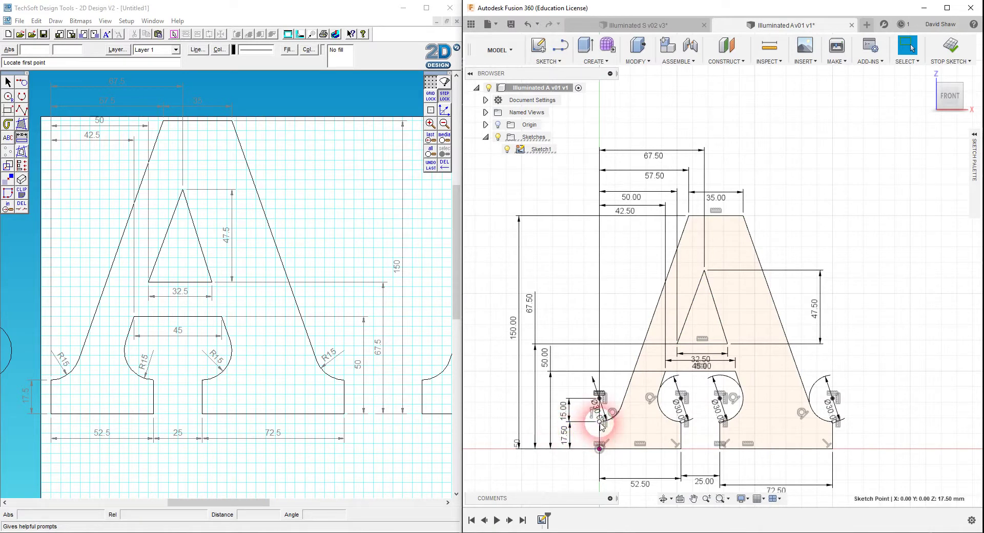
Apply a Horizontal/Vertical constraint to line up the circle centre points along the A's base
ctrl+click(723, 421)
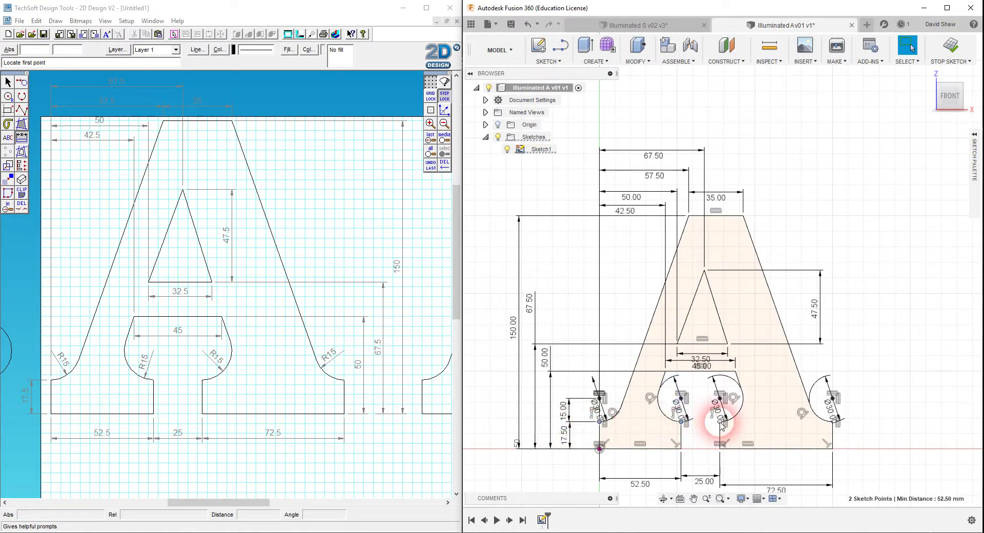
ctrl+click(831, 427)
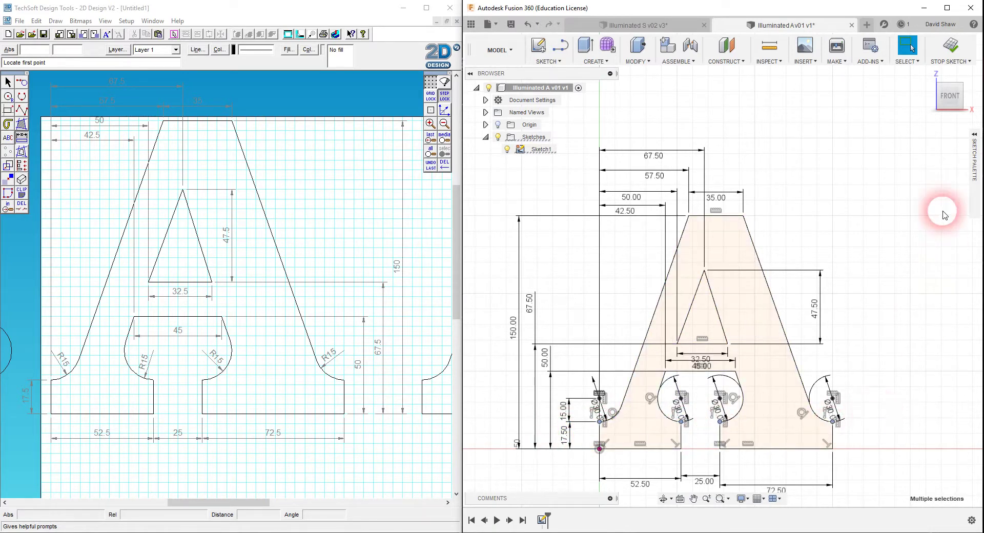
click(974, 164)
scroll(948, 400, down, 1)
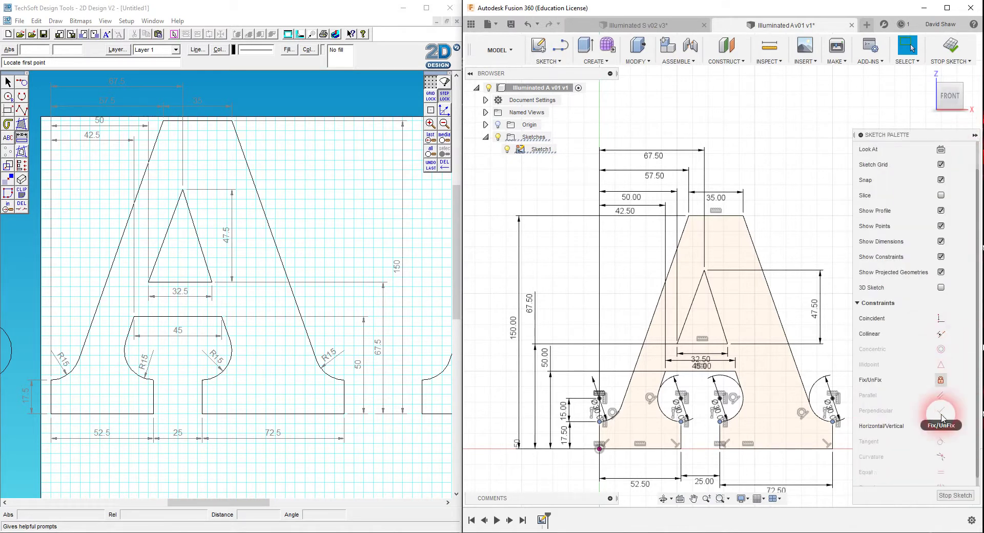
click(941, 426)
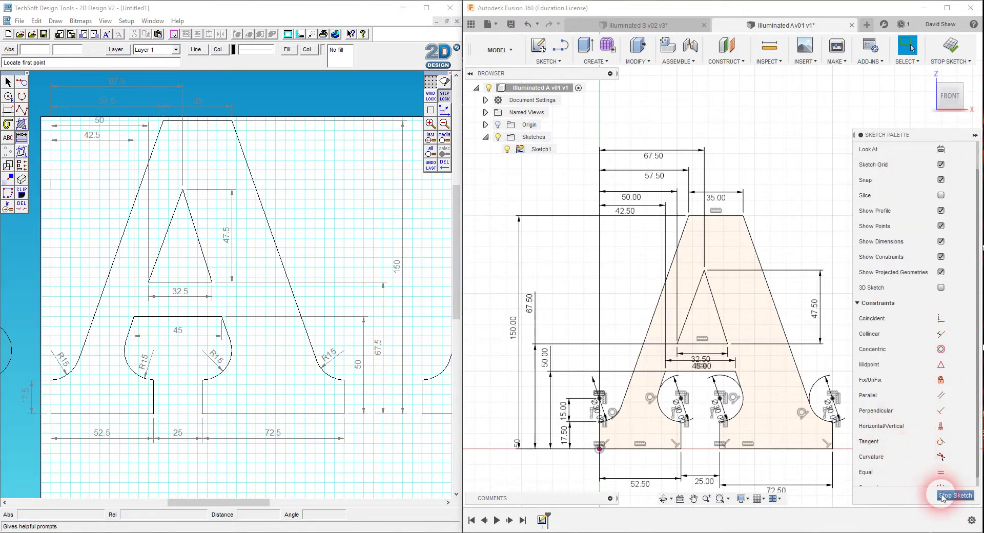
click(941, 425)
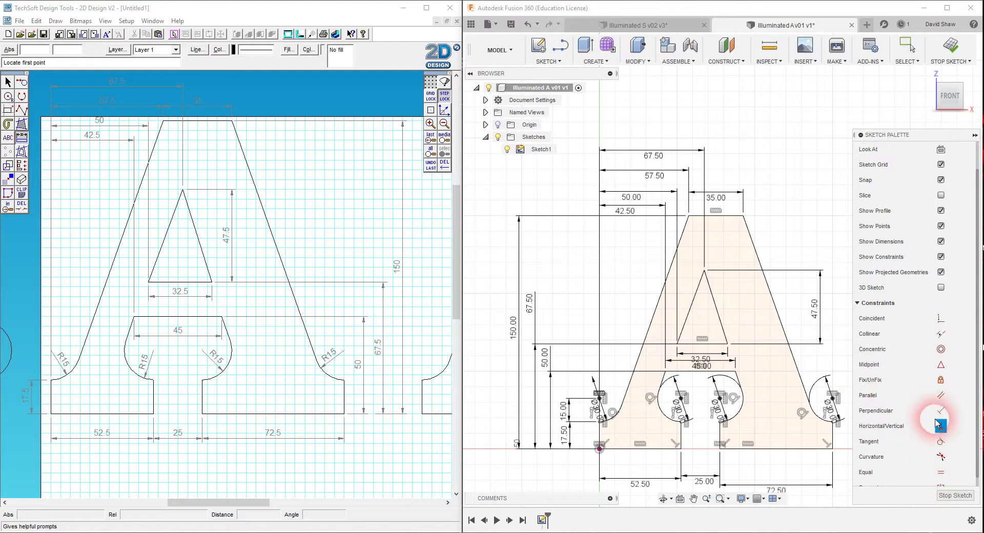
click(974, 135)
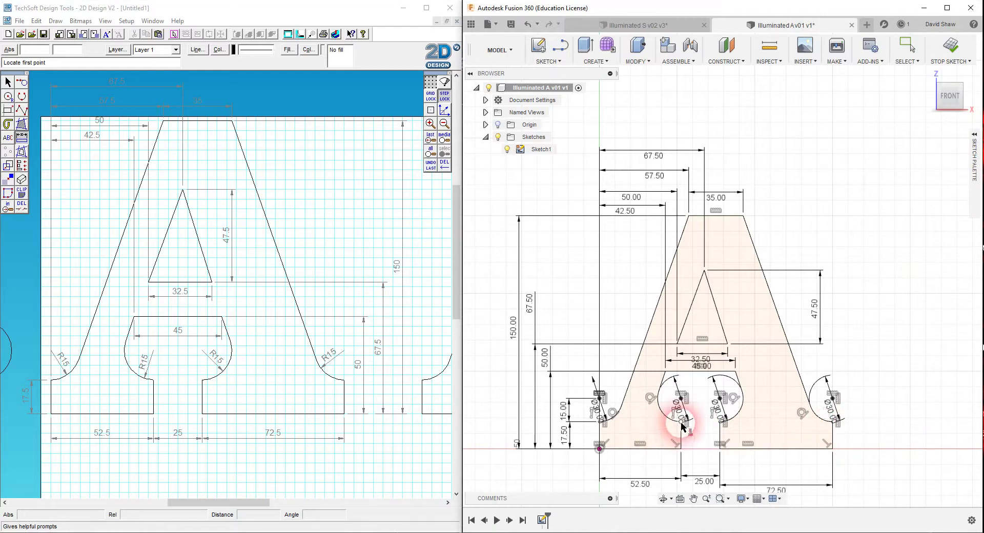
key(Escape)
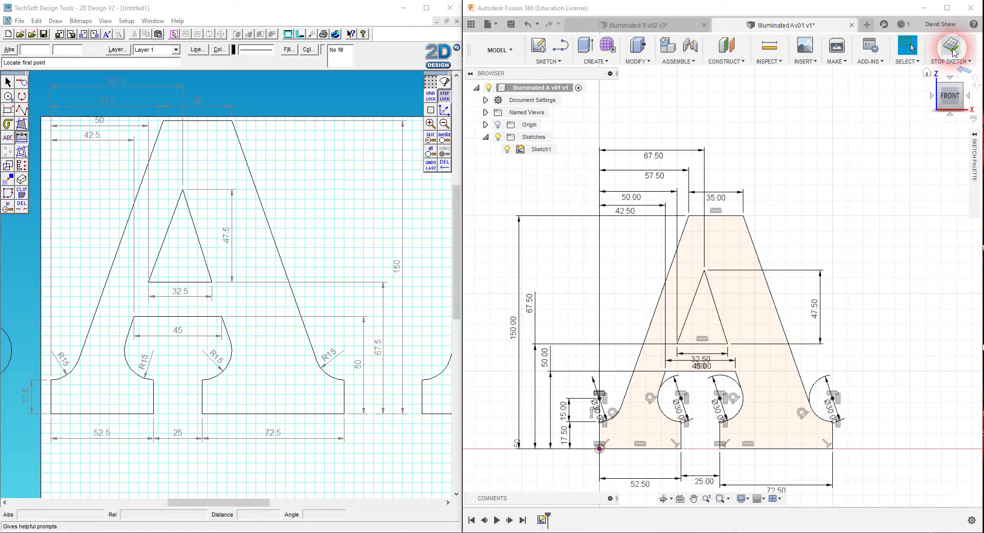
Stop Sketch1 and orbit to a tilted 3D view of the flat A profile
click(953, 50)
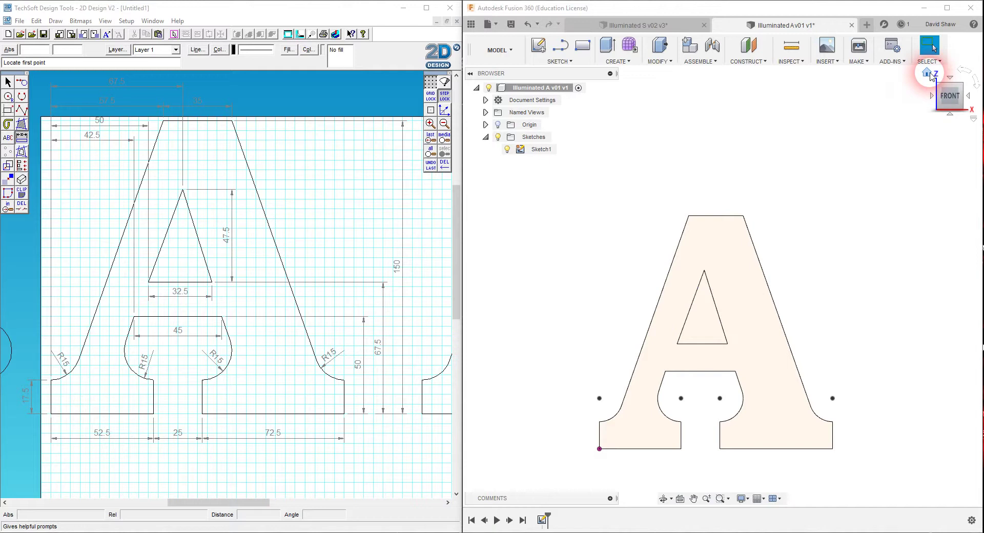
shift+middle_drag(859, 226, 792, 277)
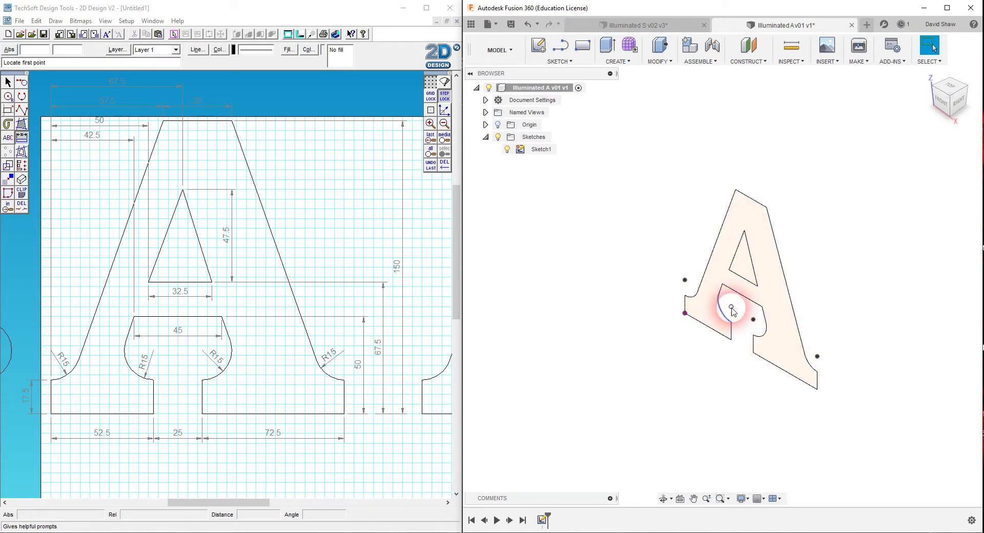
click(817, 362)
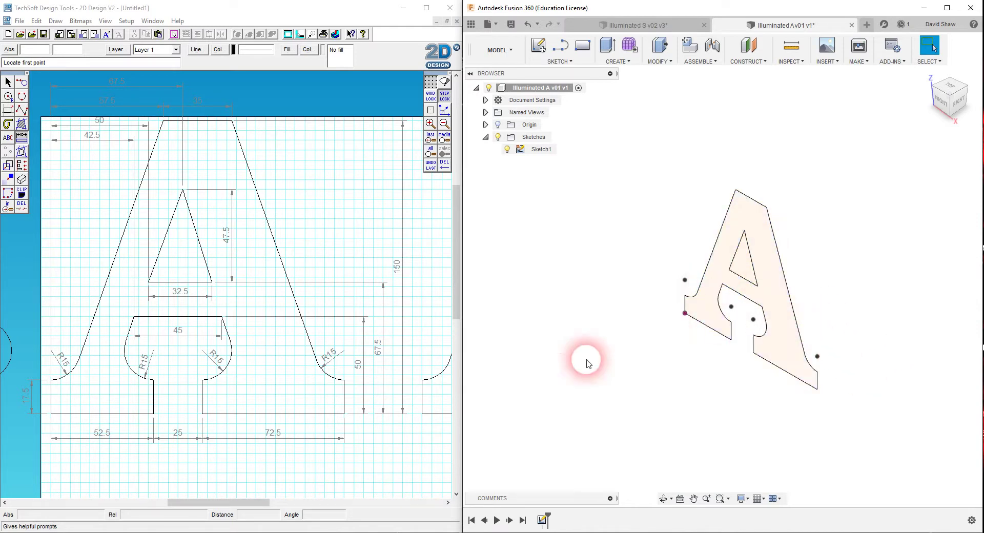
Exit the Illuminated S sketch, roll its timeline back before Extrude1, then return to Illuminated A
click(664, 28)
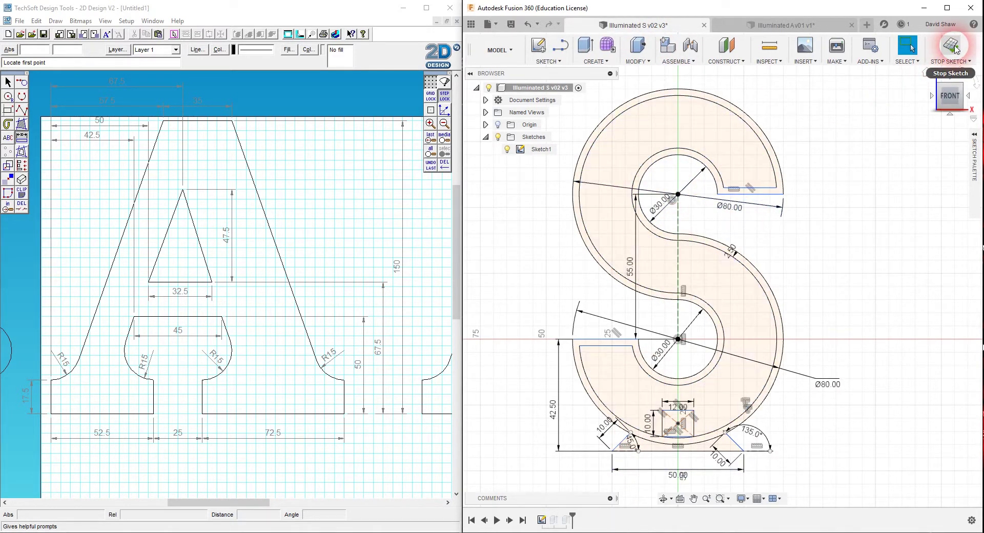
click(955, 48)
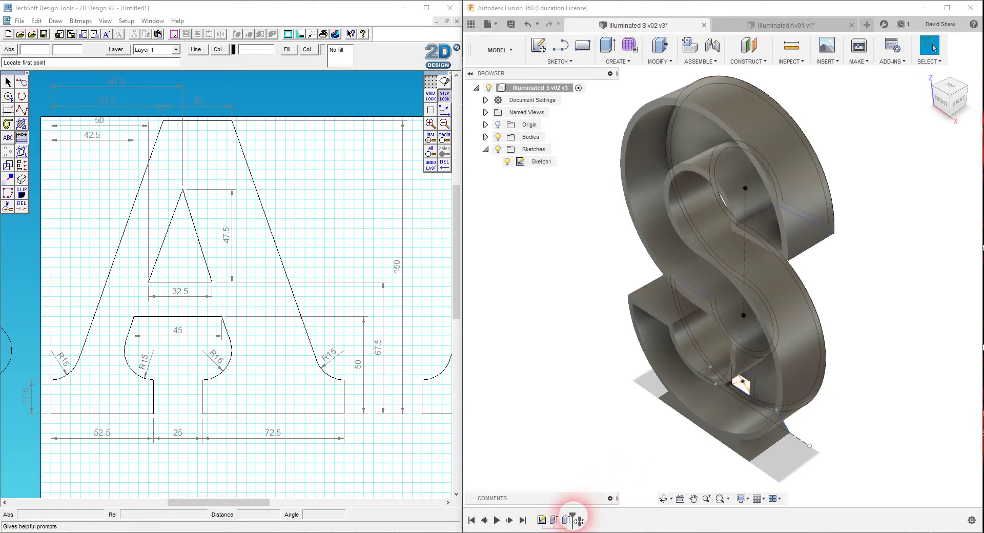
drag(578, 520, 548, 520)
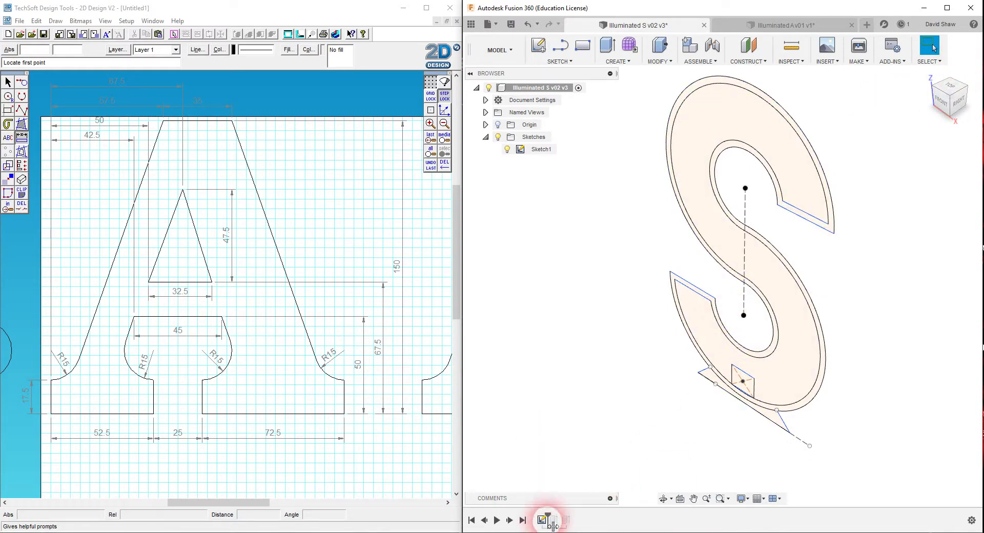
click(792, 24)
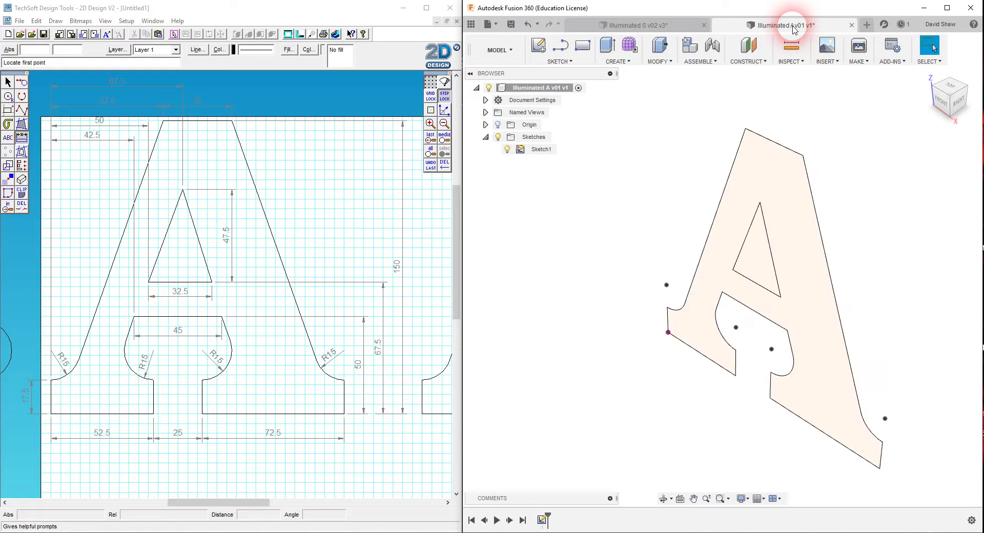
Roll the Illuminated S timeline forward past Extrude2 so the thin solid S shows again
click(692, 25)
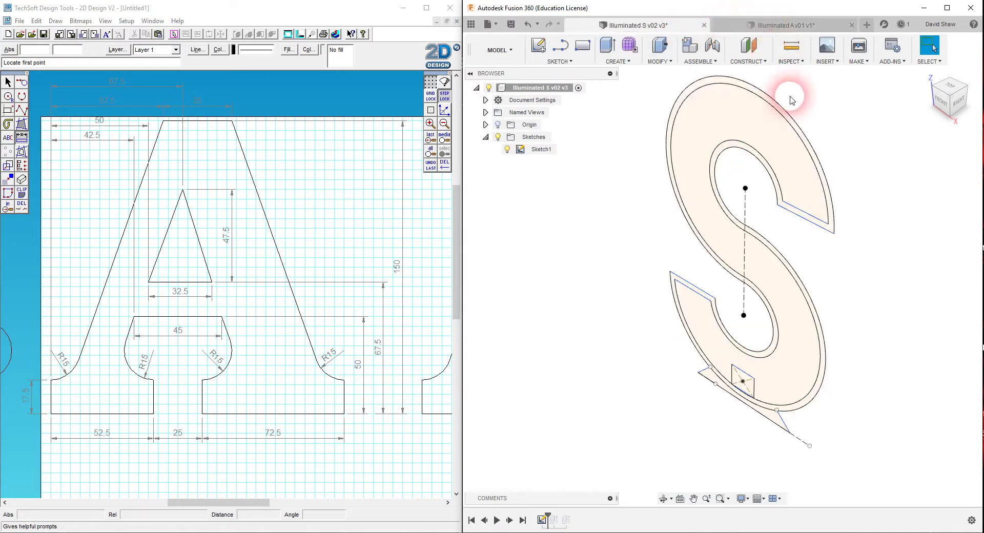
click(793, 129)
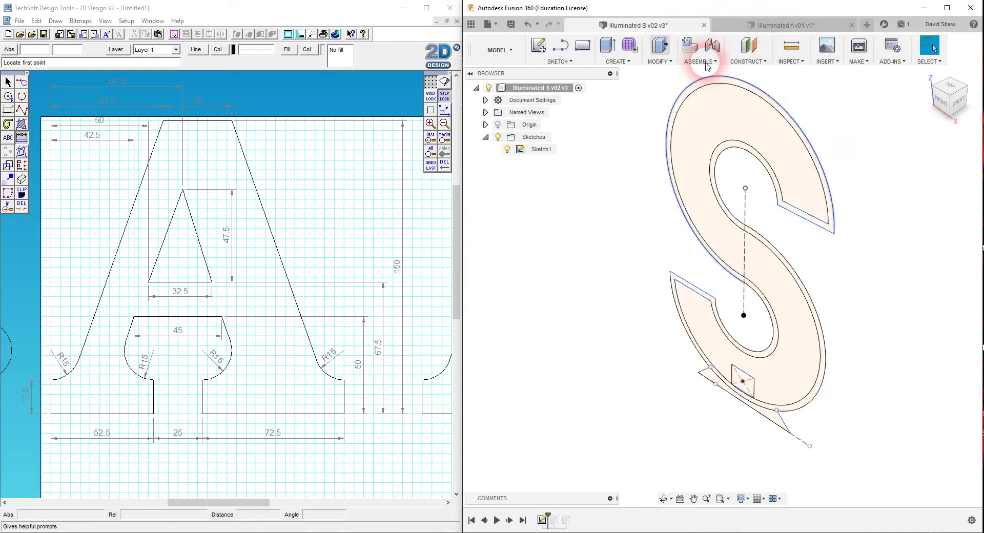
click(763, 29)
click(672, 26)
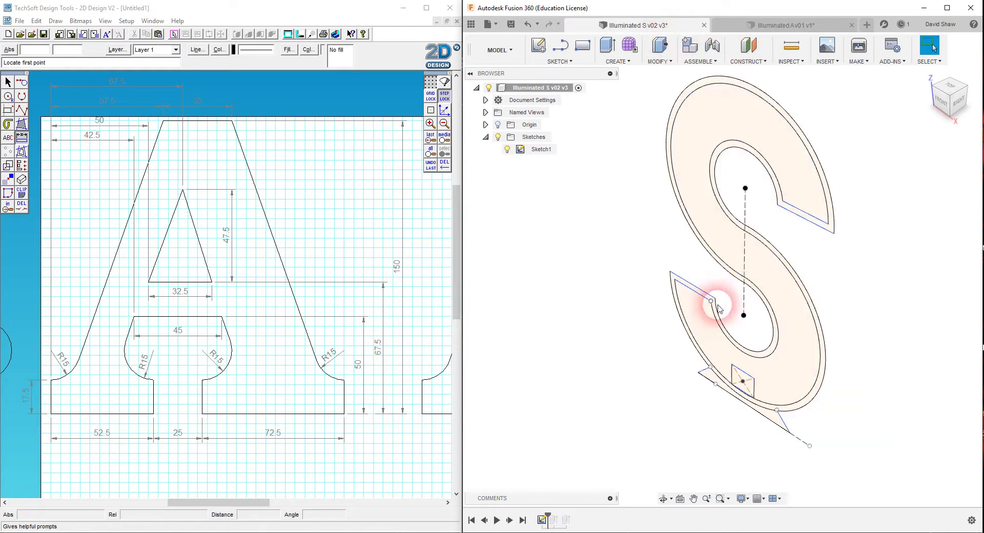
click(548, 517)
drag(548, 518, 560, 518)
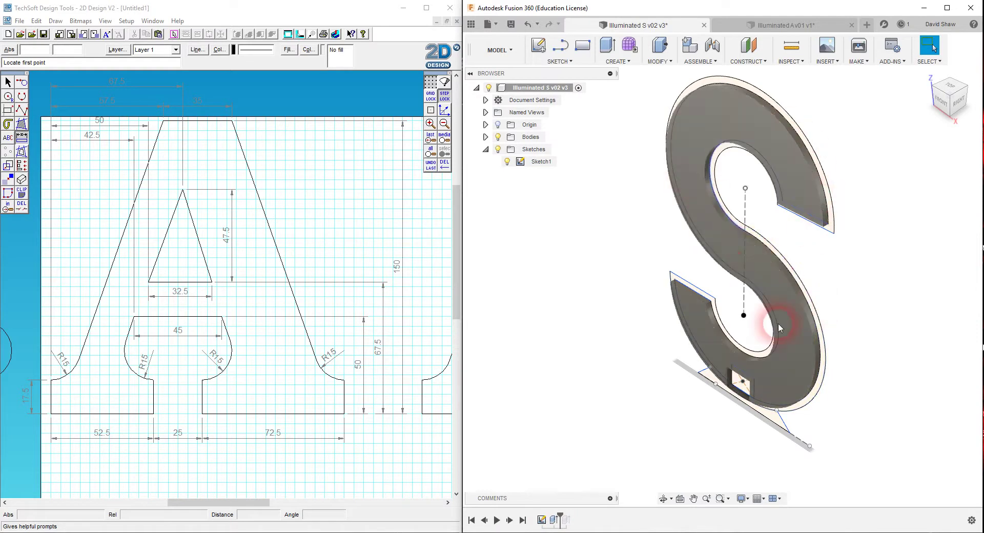
click(727, 359)
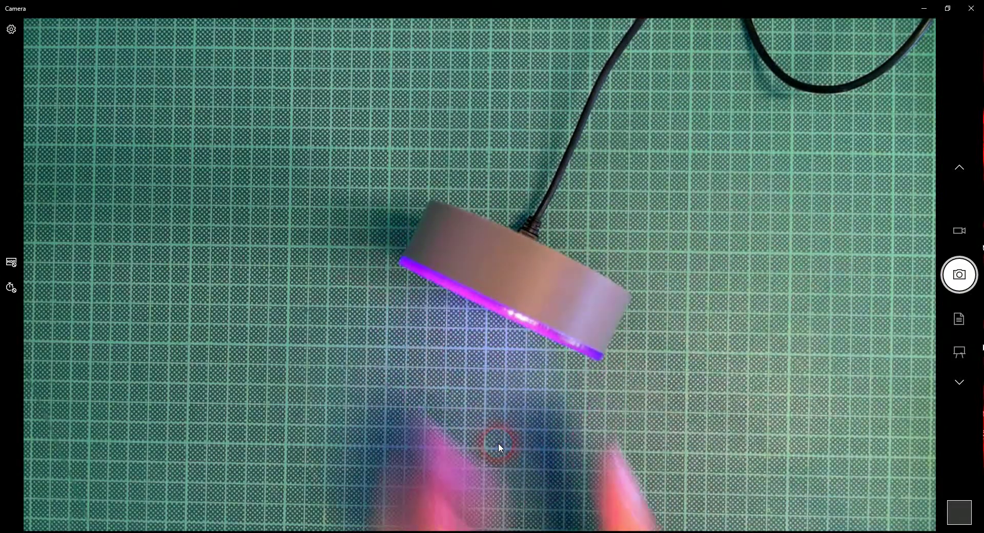
click(923, 9)
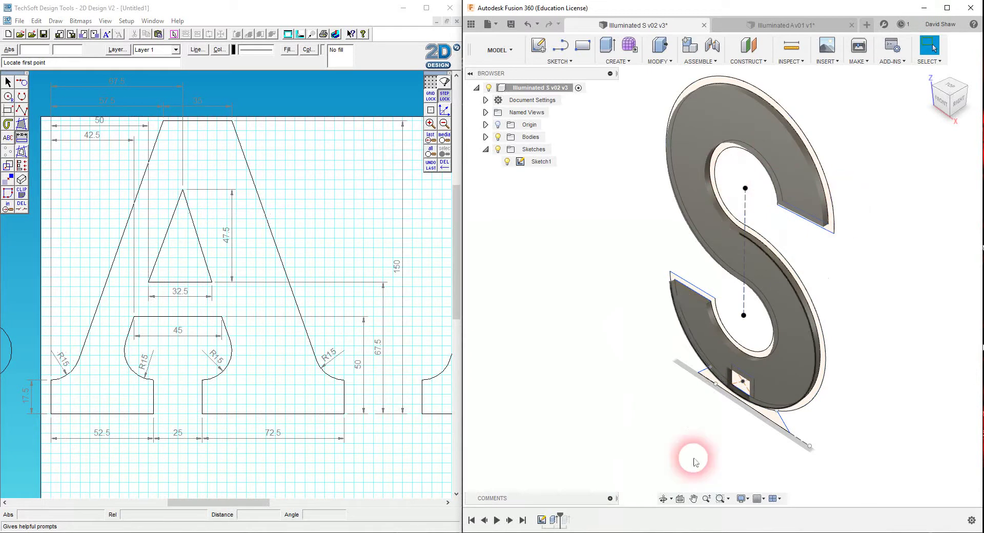
Edit the S extrusion, verify its -2.5 mm distance from the Right view, and re-commit it
right_click(557, 521)
click(596, 420)
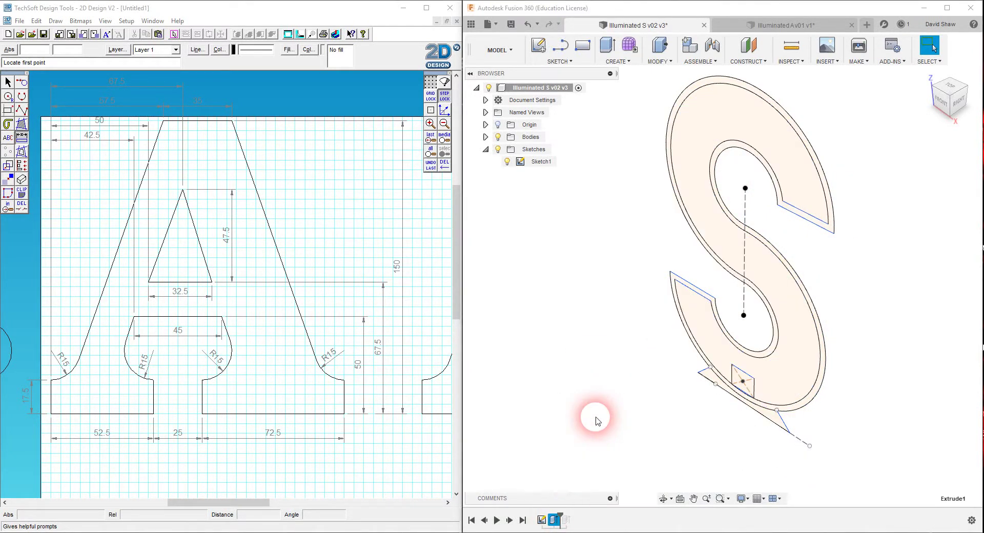
click(929, 214)
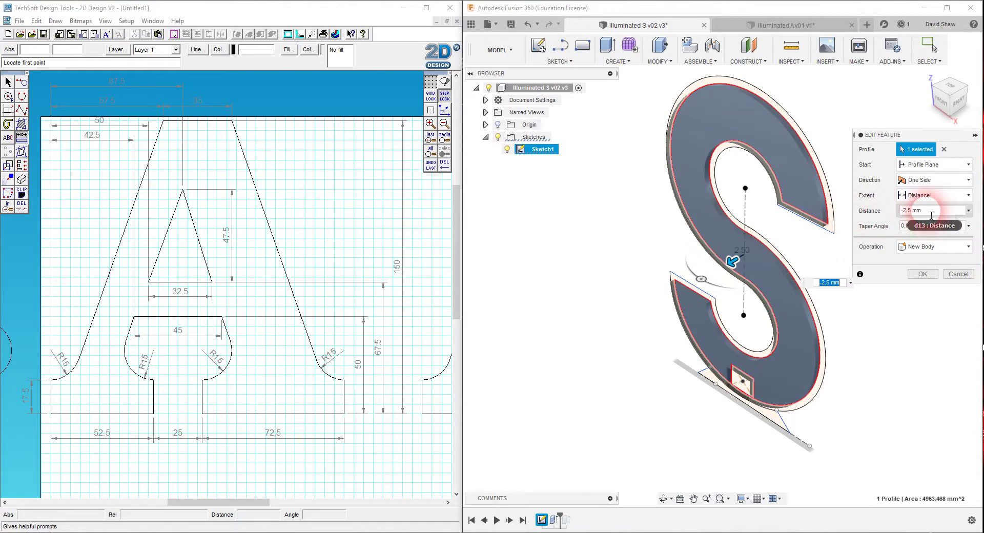
click(956, 105)
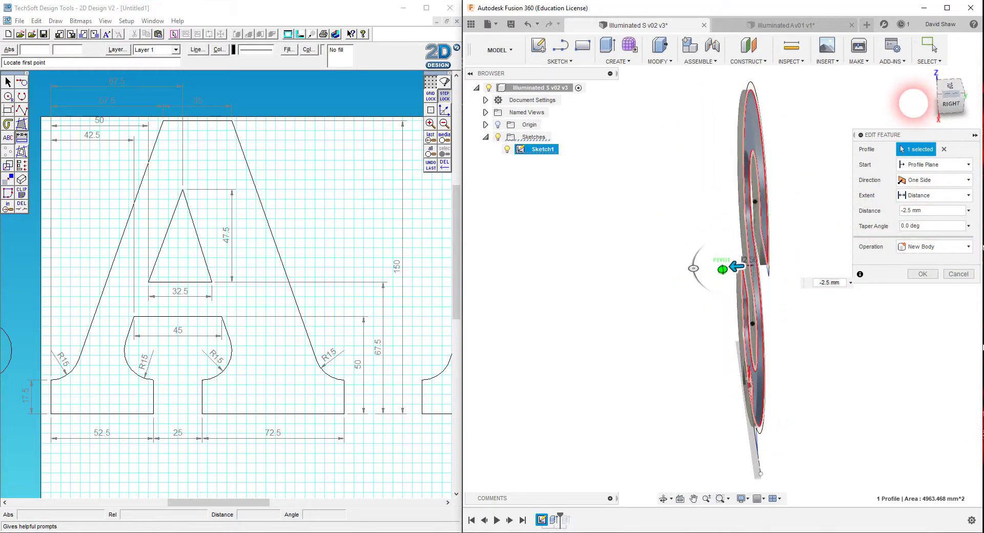
click(949, 85)
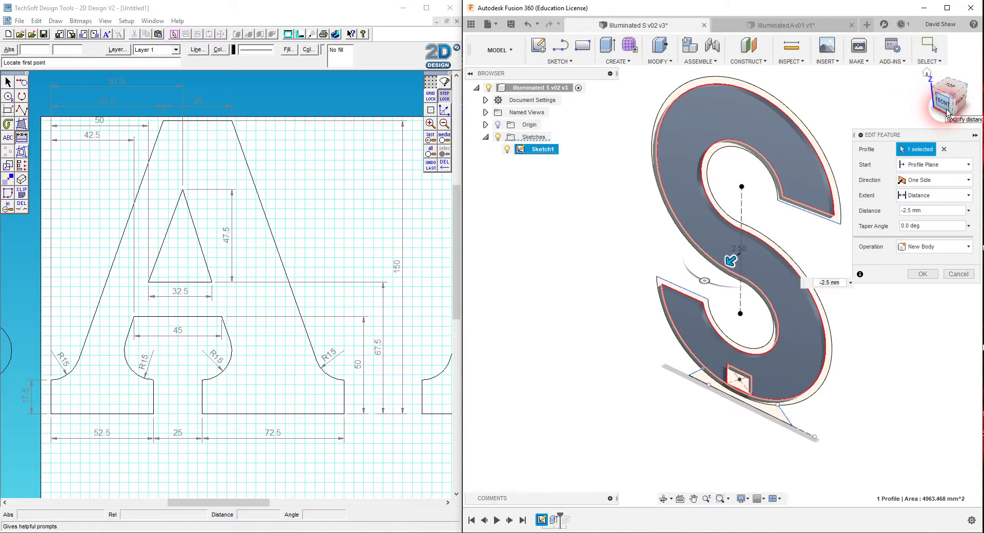
click(922, 274)
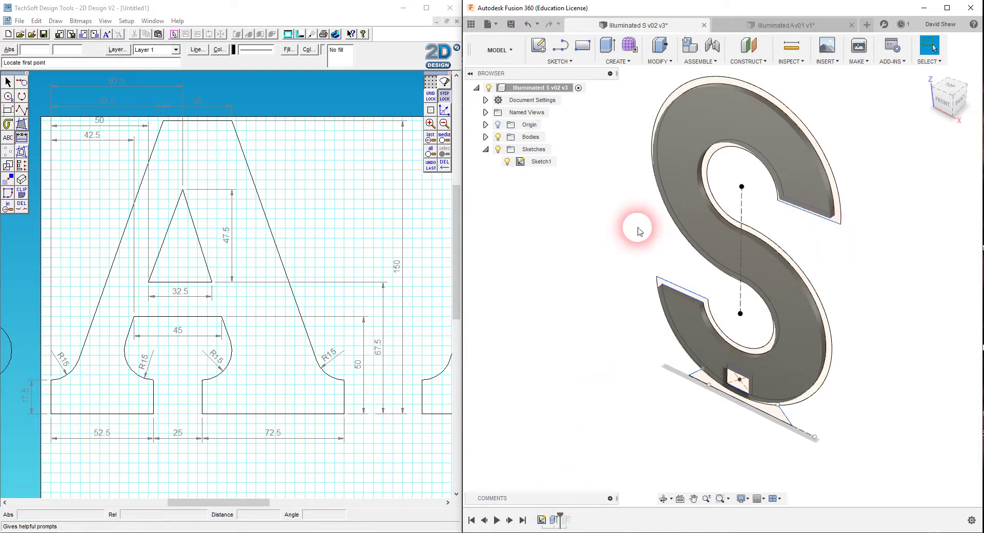
click(764, 26)
click(796, 271)
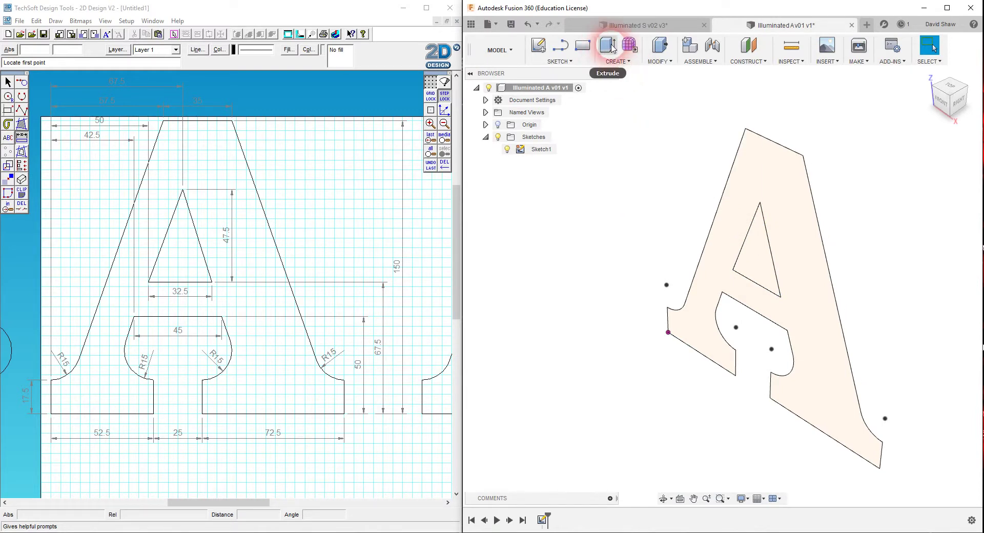
Extrude the A profile -2.5 mm into a thin solid body, then return to the Home view
click(612, 49)
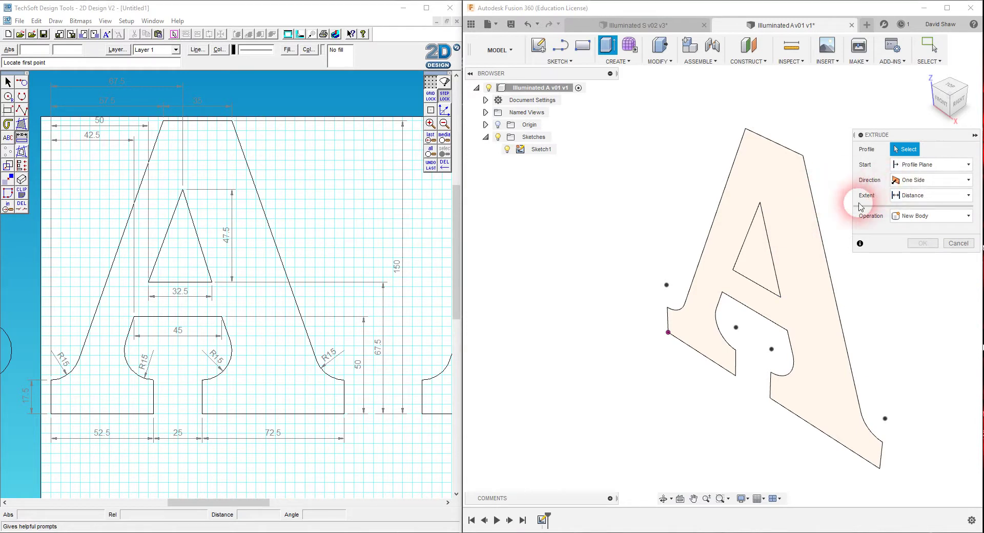
click(796, 206)
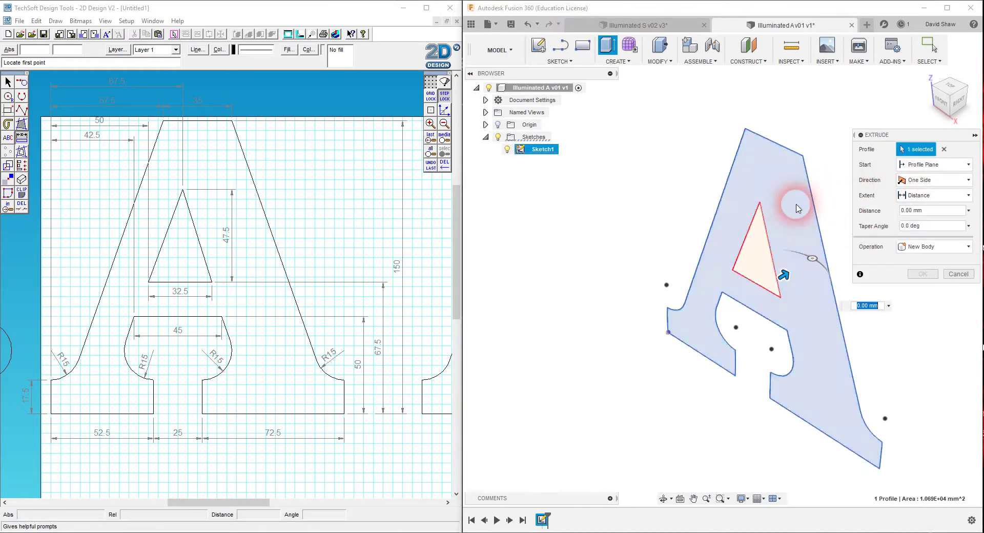
click(937, 214)
drag(937, 216, 885, 211)
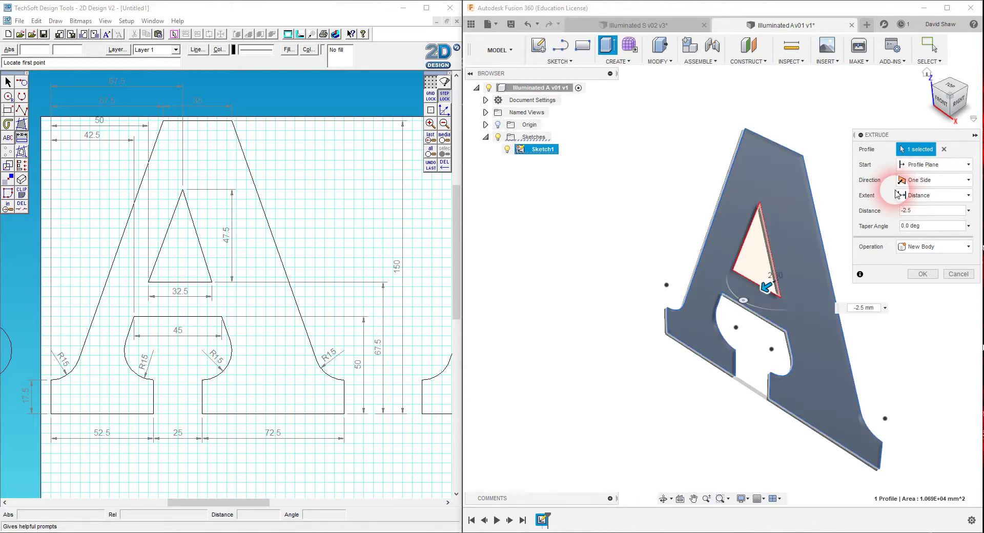
click(921, 275)
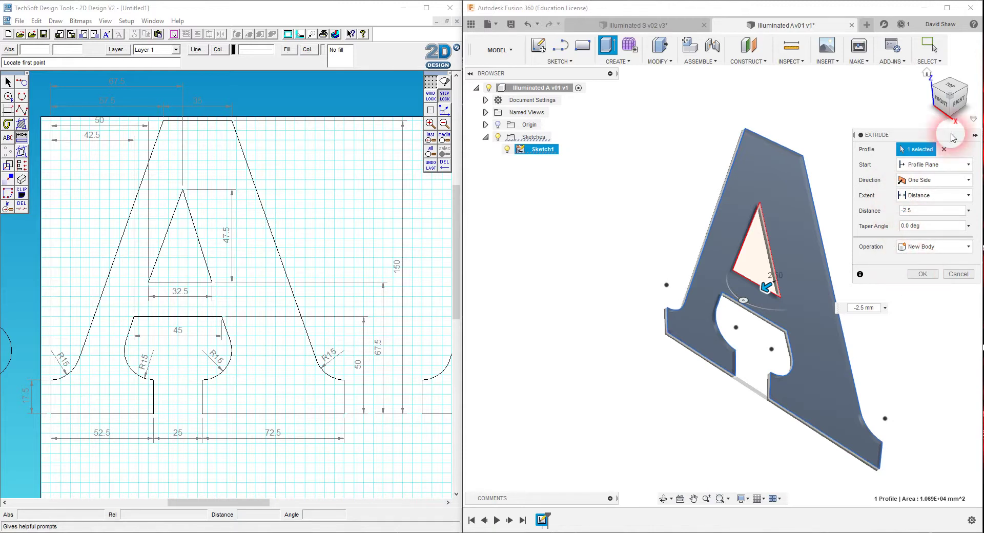
click(929, 275)
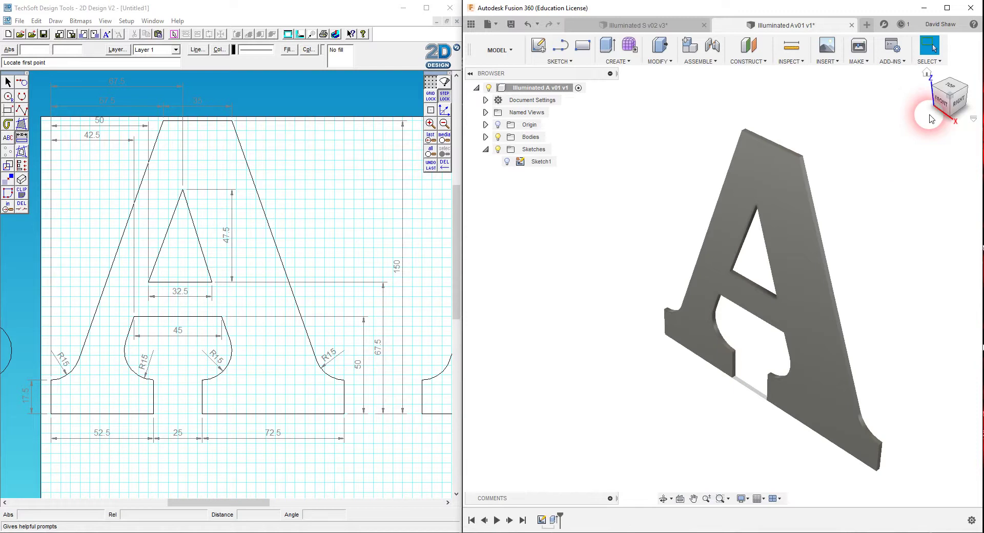
mouse_move(948, 102)
mouse_down()
mouse_move(906, 83)
mouse_move(918, 62)
mouse_move(951, 61)
mouse_move(983, 92)
mouse_move(953, 88)
mouse_up()
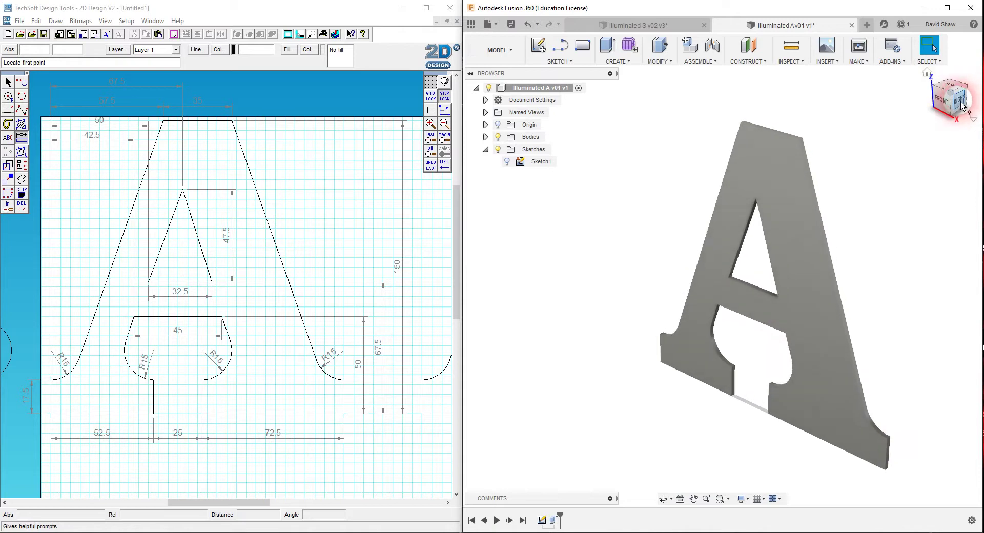
click(926, 76)
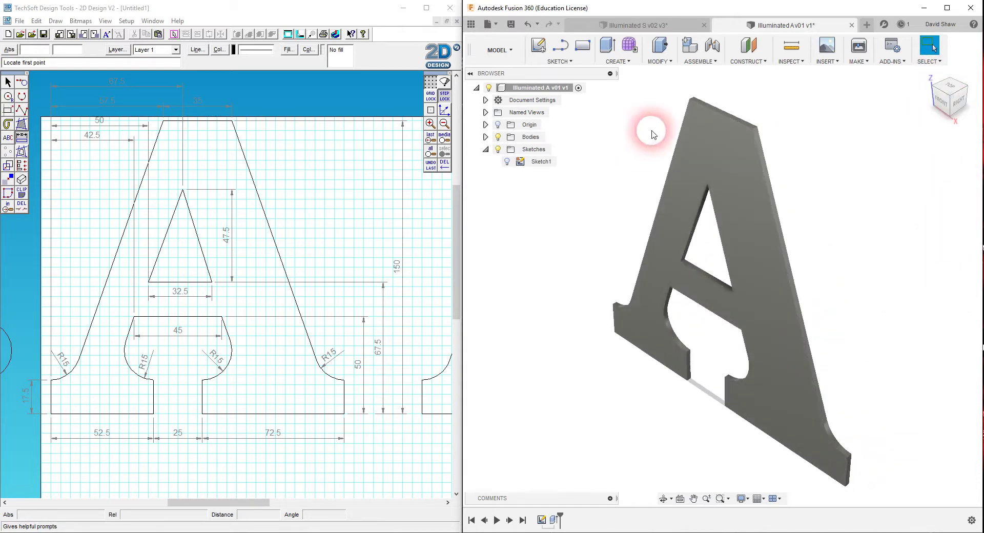
Roll the Illuminated S timeline past Extrude2 and inspect the hollow S from several ViewCube angles
click(637, 25)
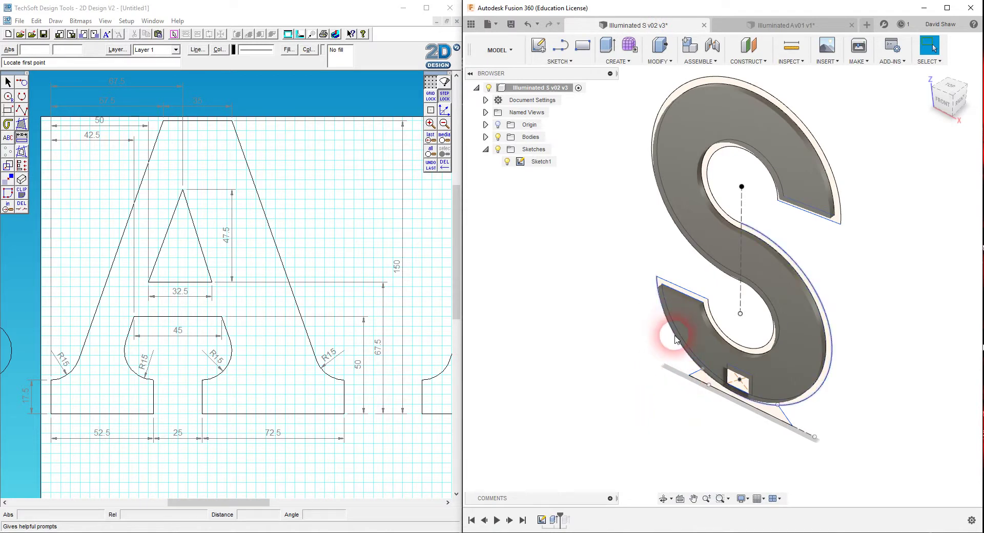
click(700, 380)
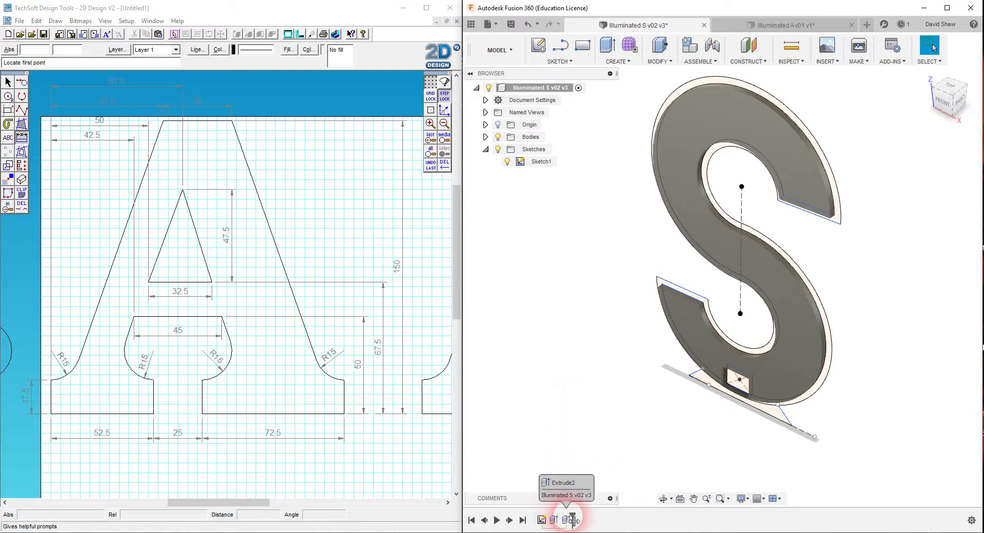
drag(573, 520, 570, 521)
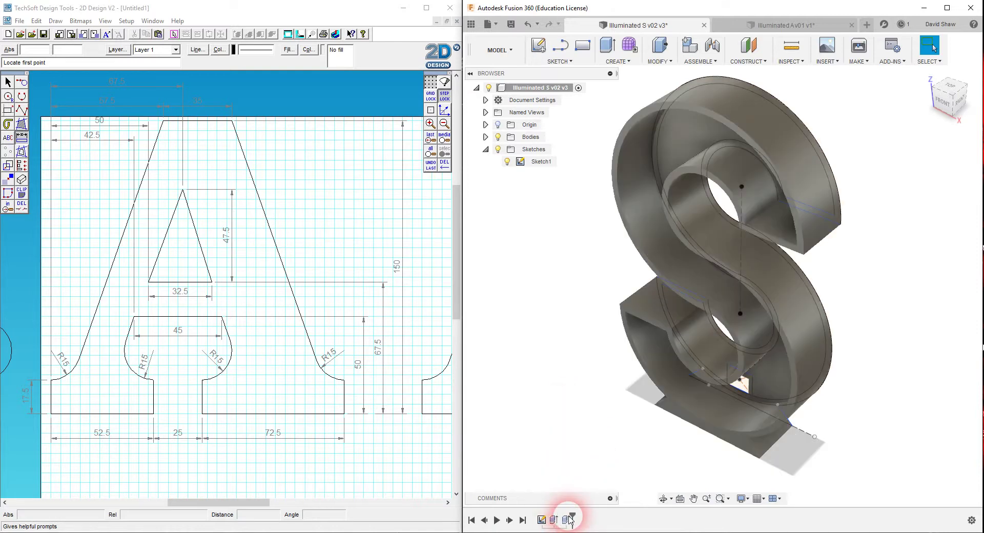
click(955, 106)
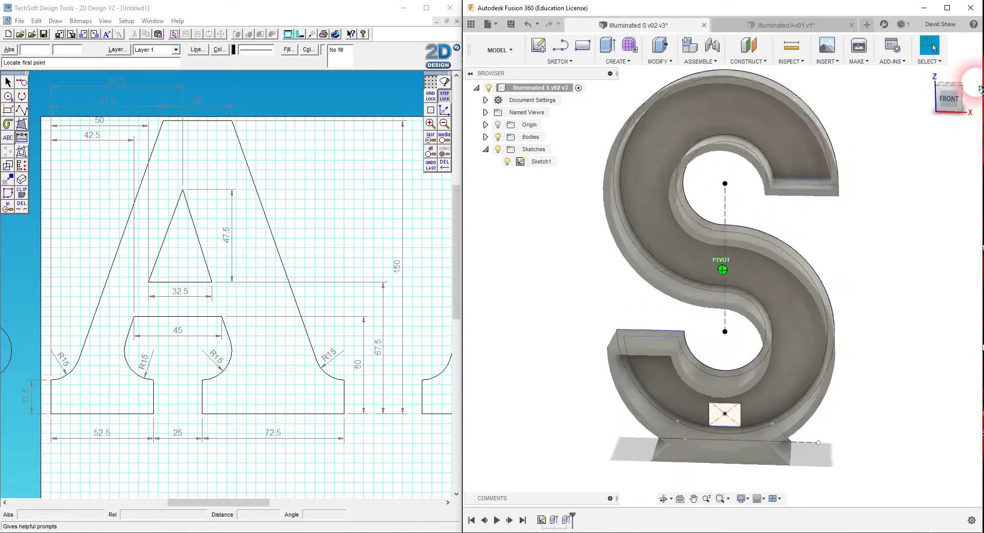
click(934, 47)
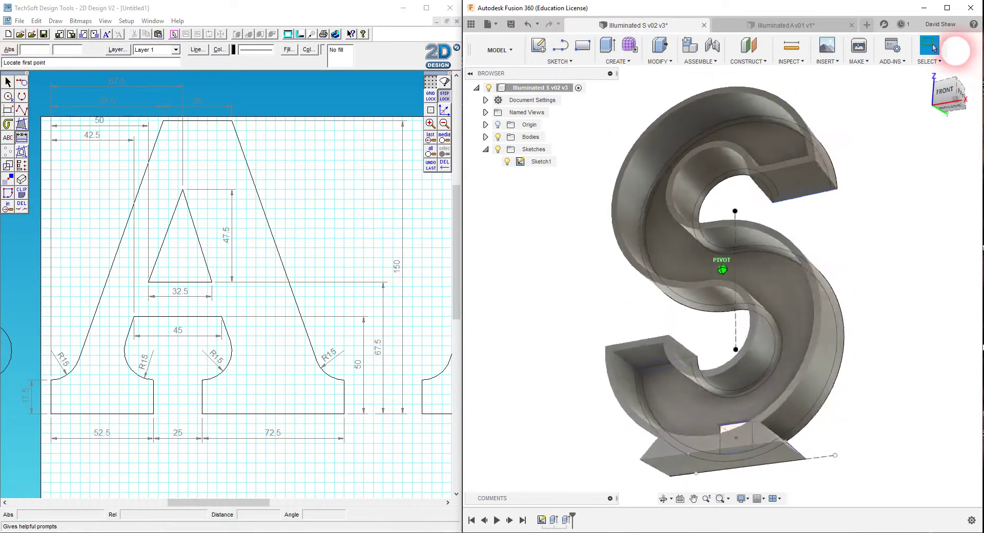
click(934, 47)
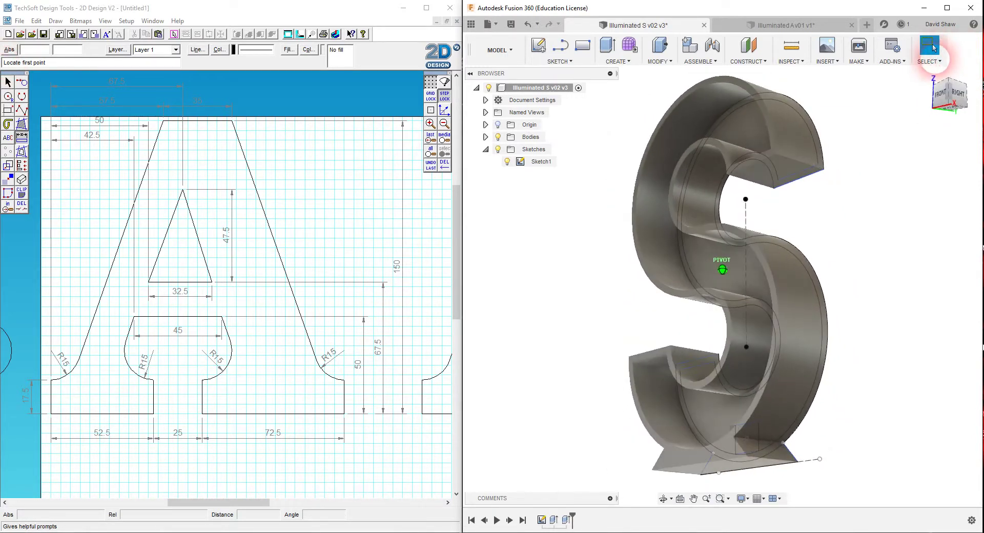
click(934, 47)
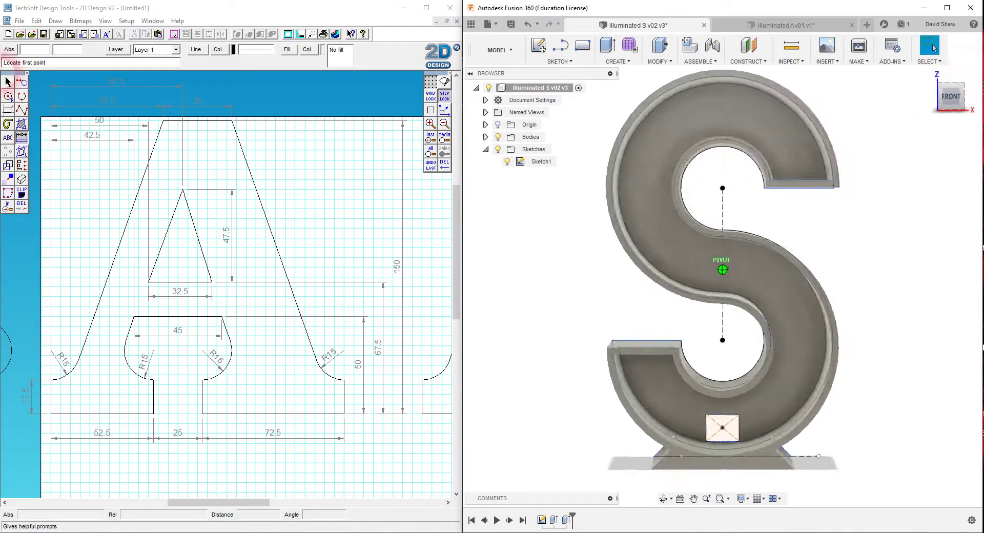
click(954, 94)
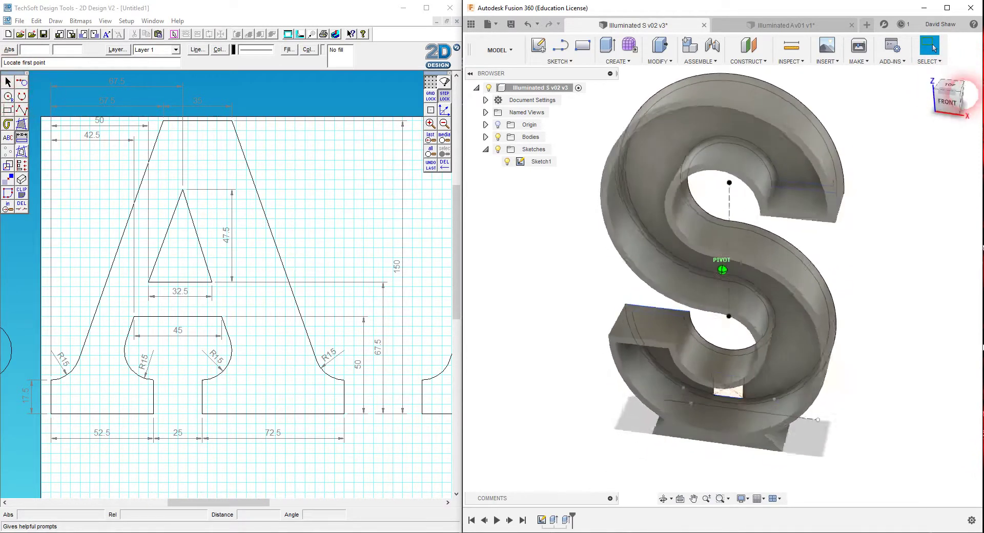
click(841, 388)
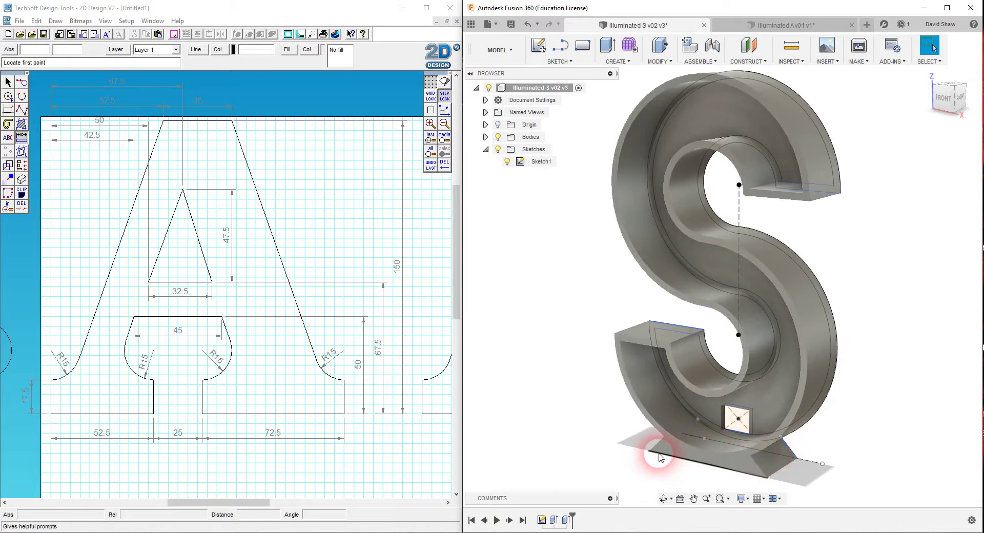
right_click(547, 524)
click(585, 417)
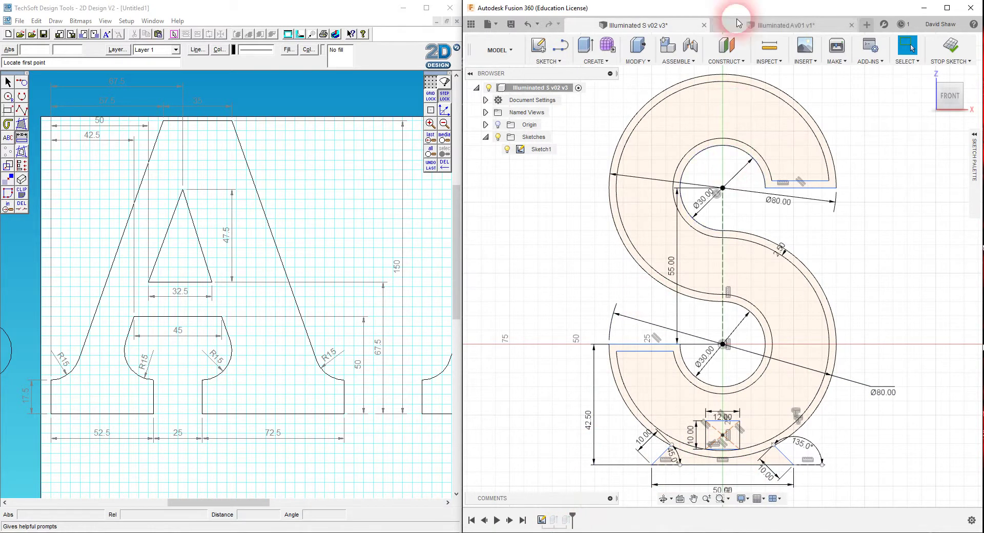
click(758, 24)
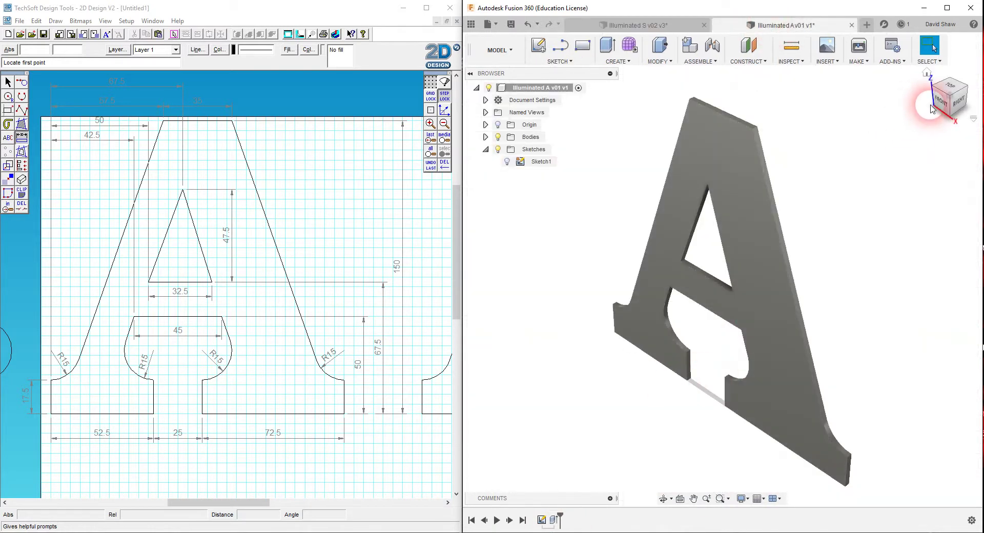
right_click(547, 521)
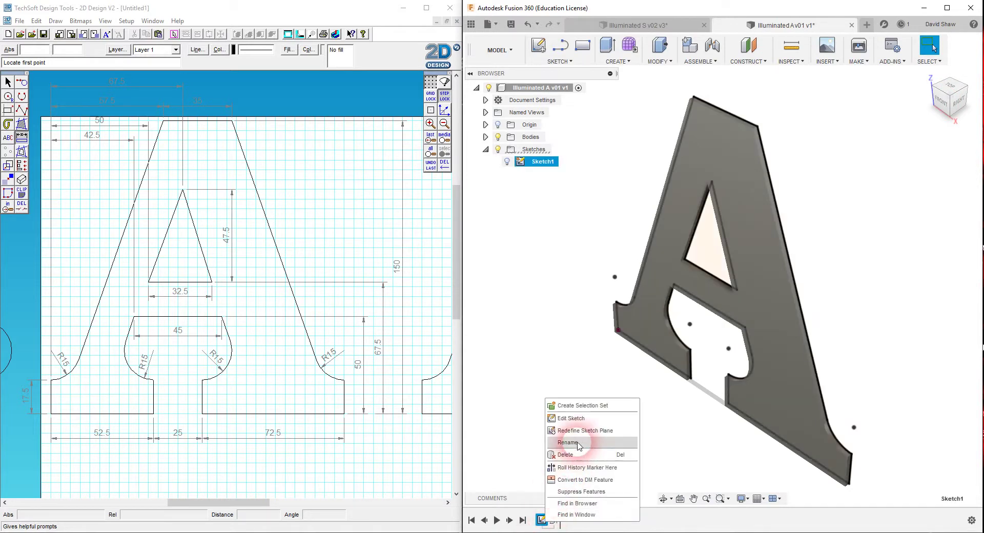
click(553, 417)
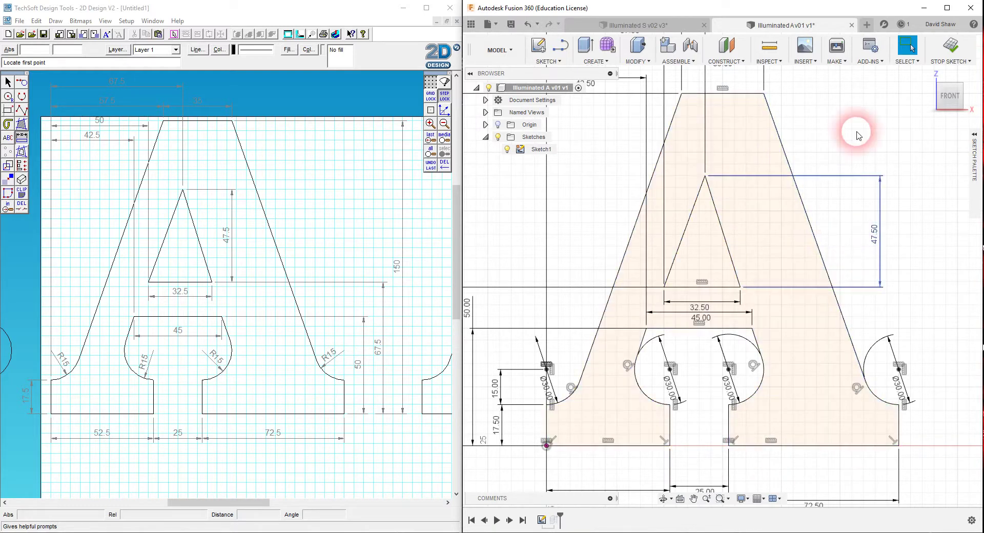
click(956, 52)
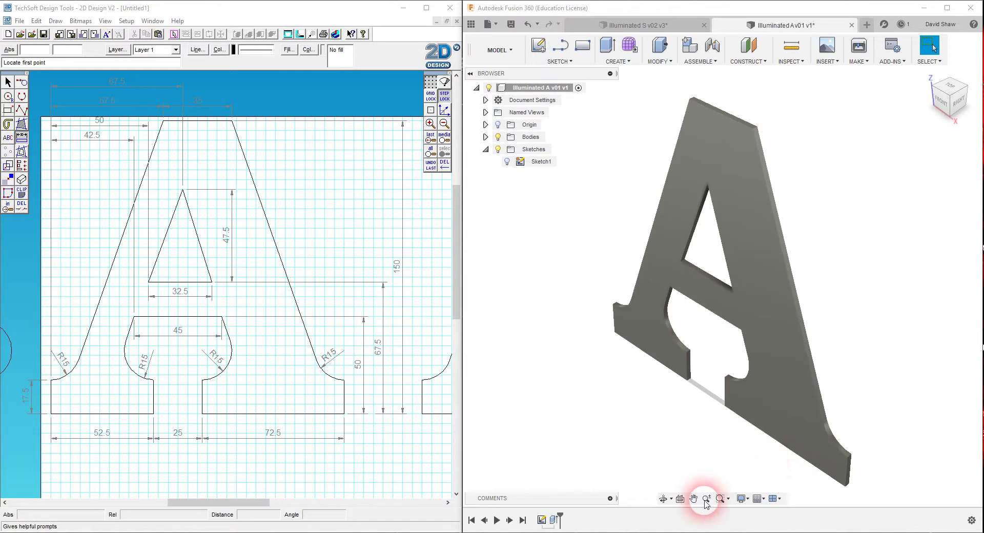
click(667, 26)
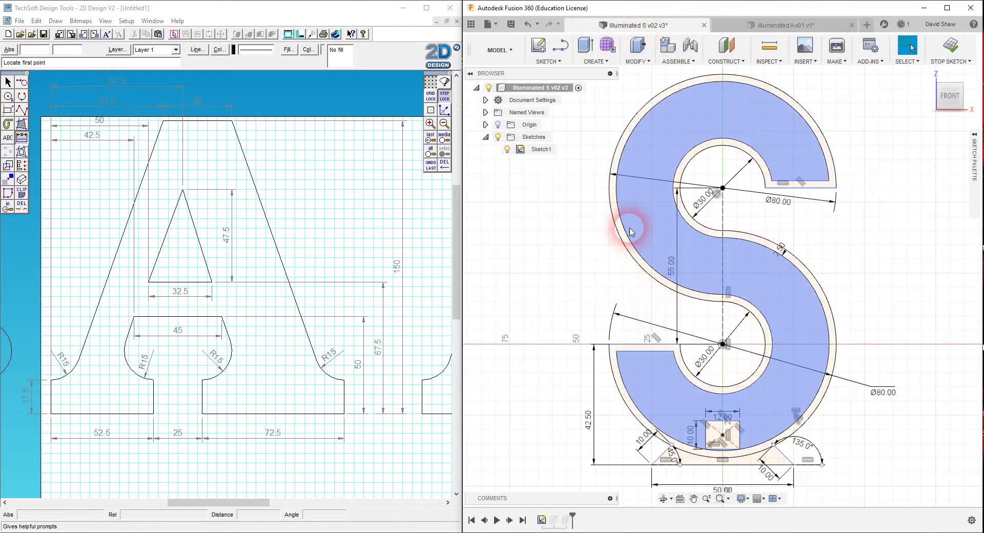
click(621, 229)
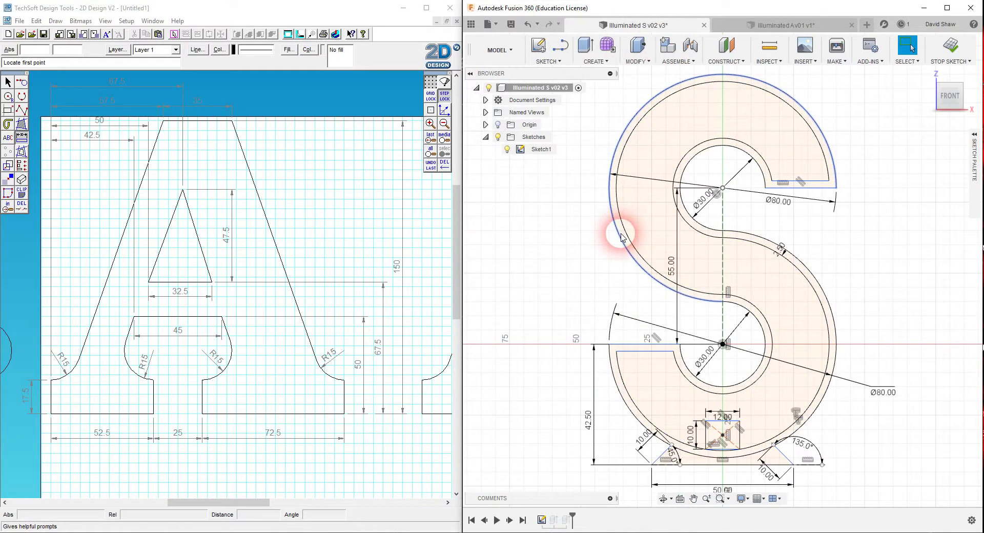
scroll(626, 245, up, 6)
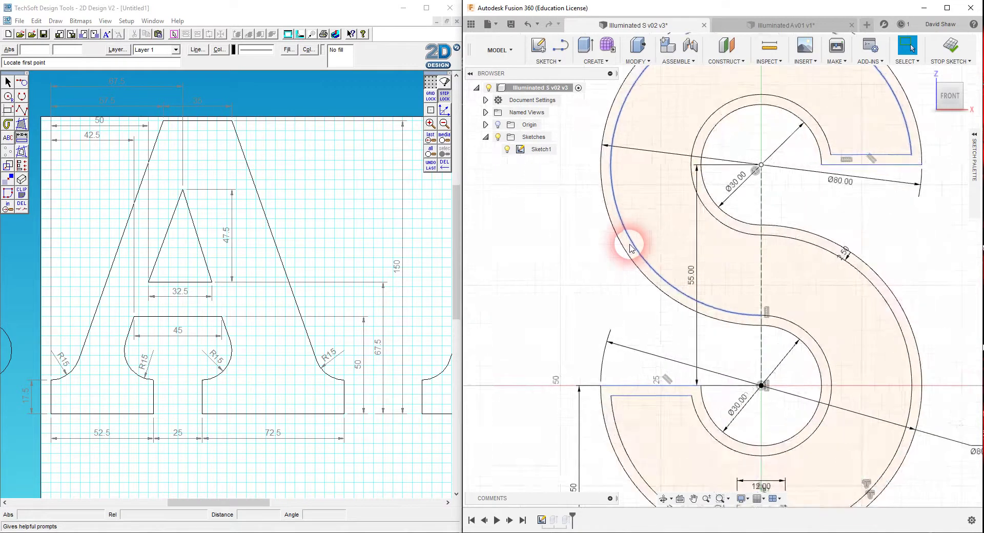
click(631, 251)
scroll(630, 251, down, 6)
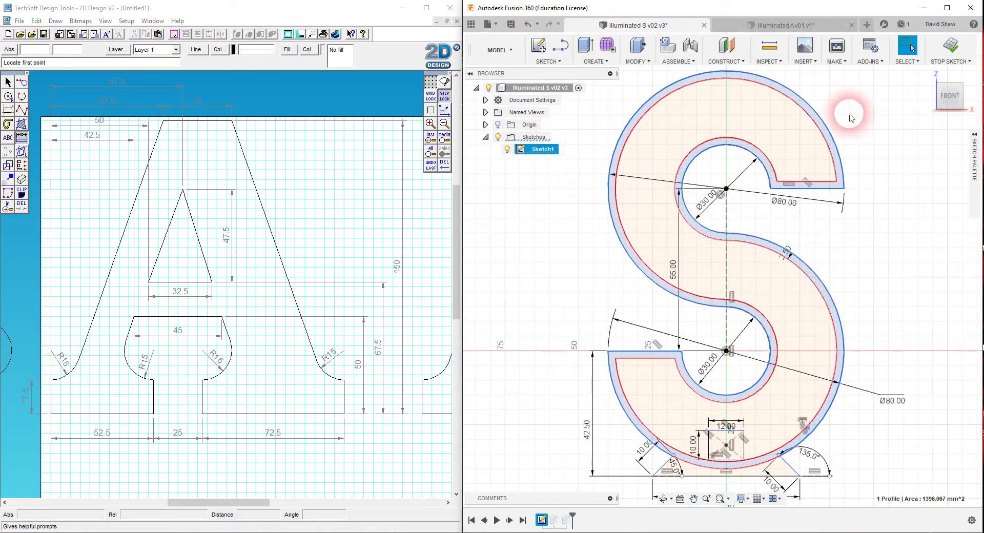
click(807, 25)
click(541, 520)
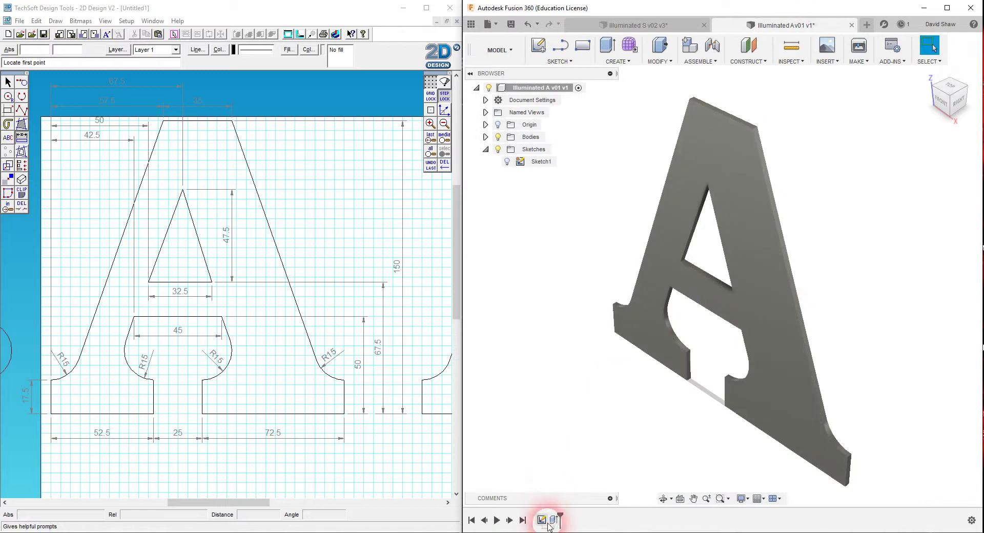
right_click(542, 521)
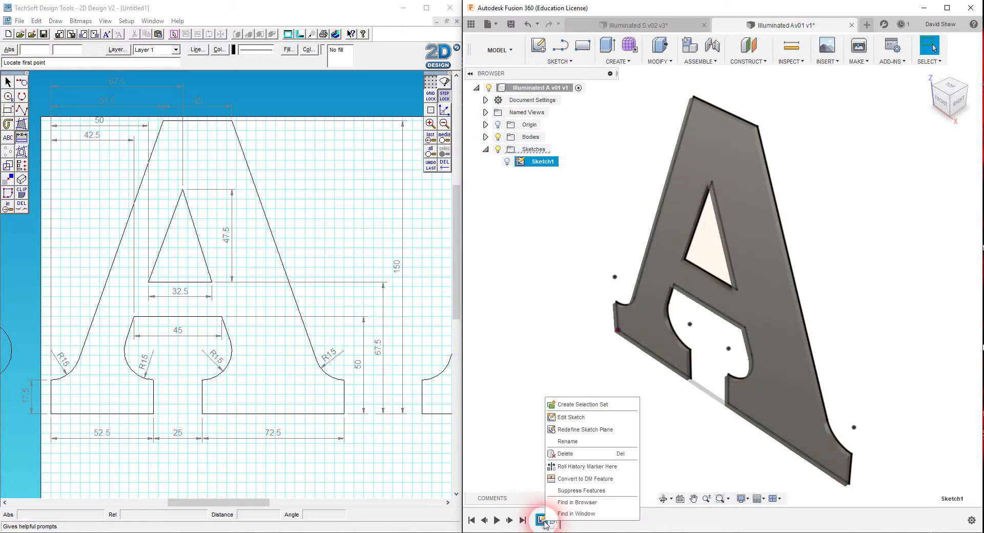
click(570, 417)
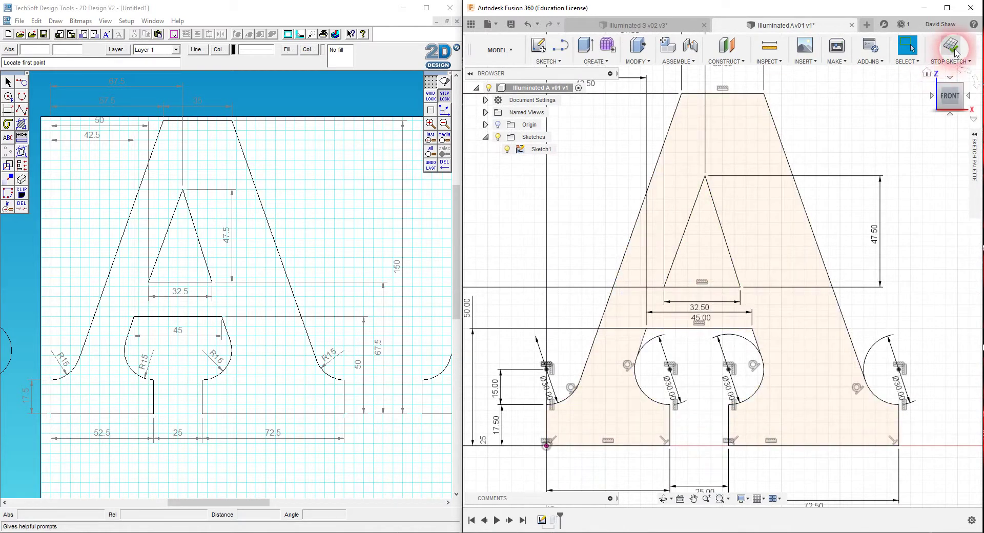
click(954, 50)
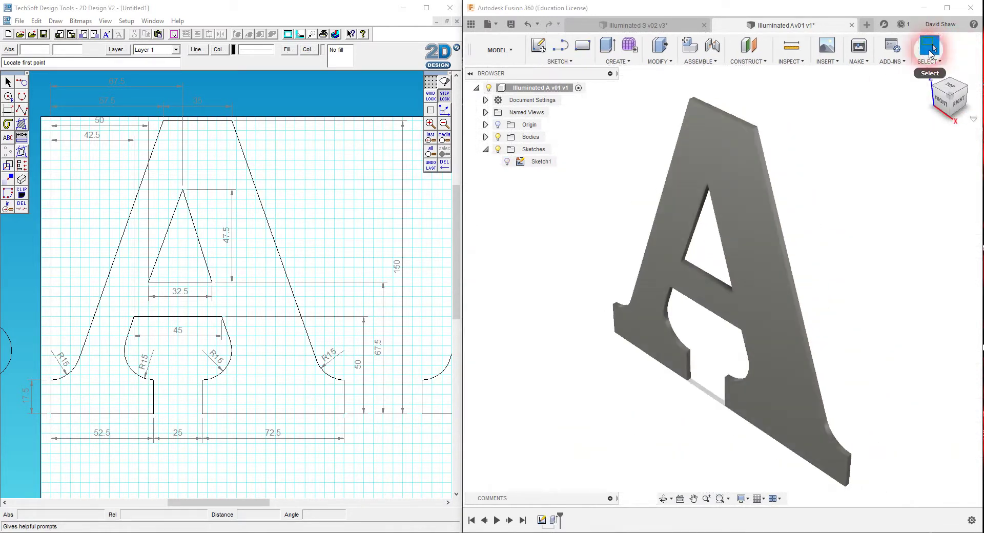
click(539, 47)
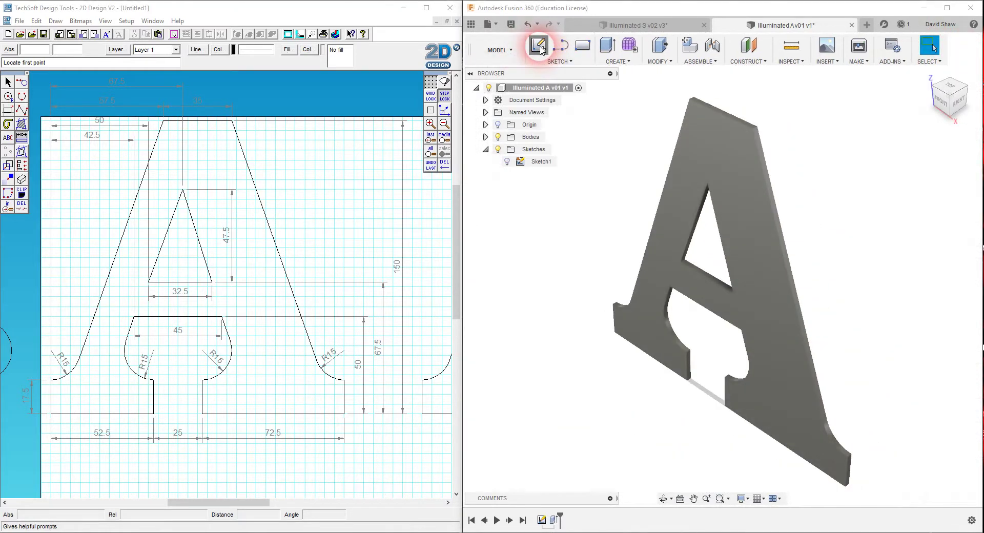
click(947, 109)
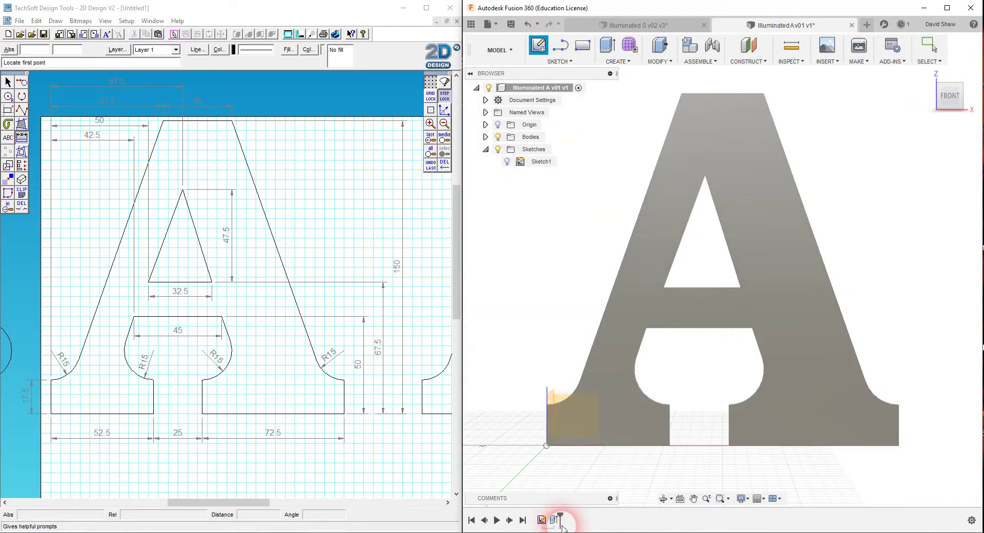
click(558, 398)
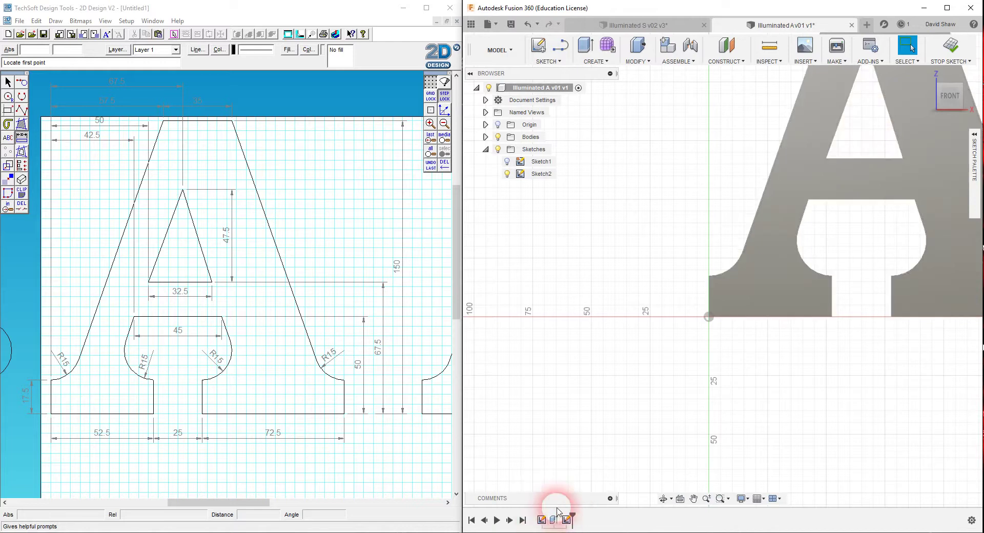
click(950, 46)
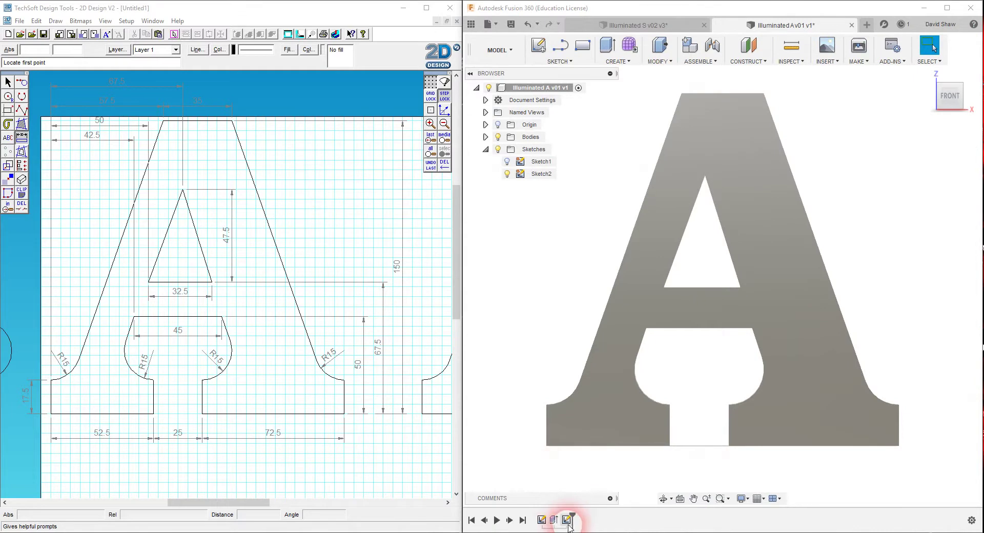
right_click(567, 519)
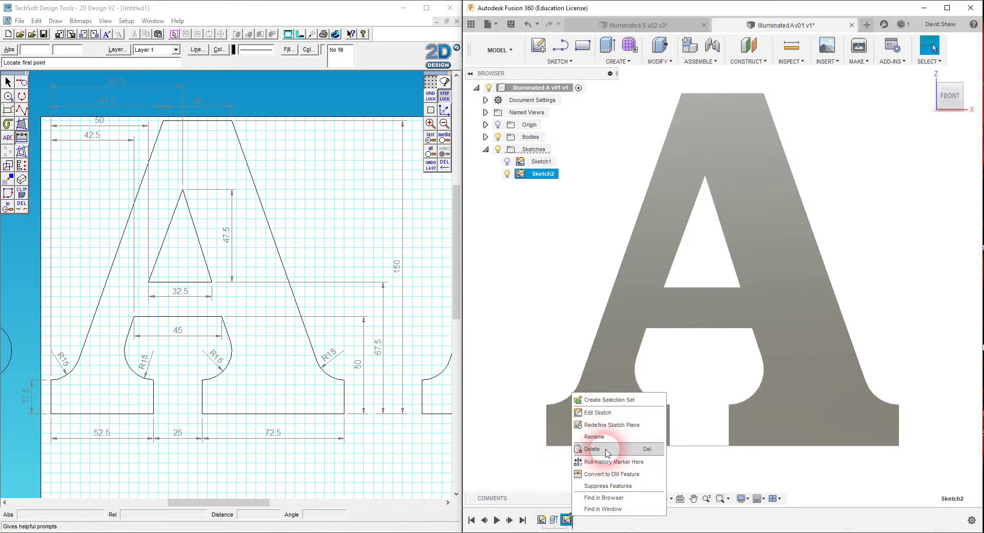
click(592, 449)
right_click(541, 520)
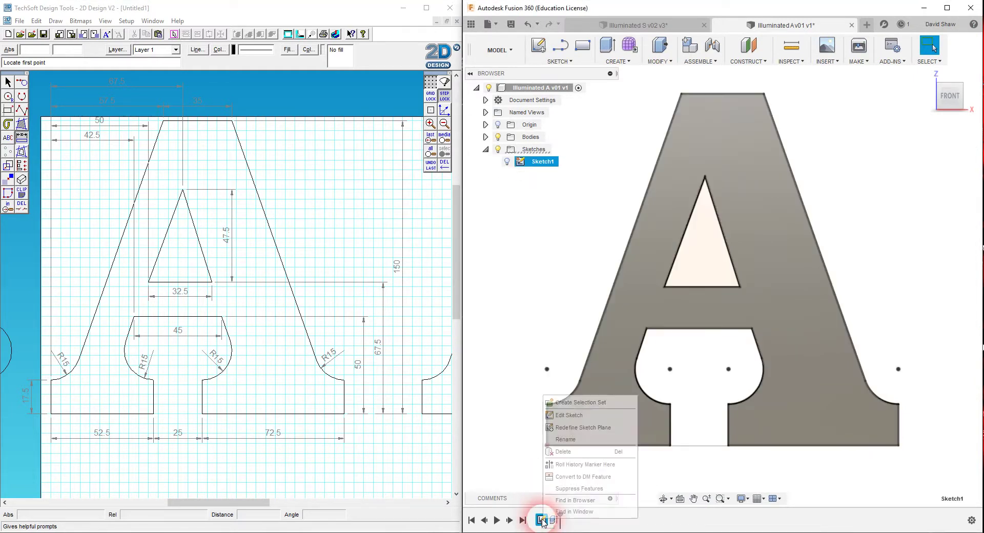
click(569, 414)
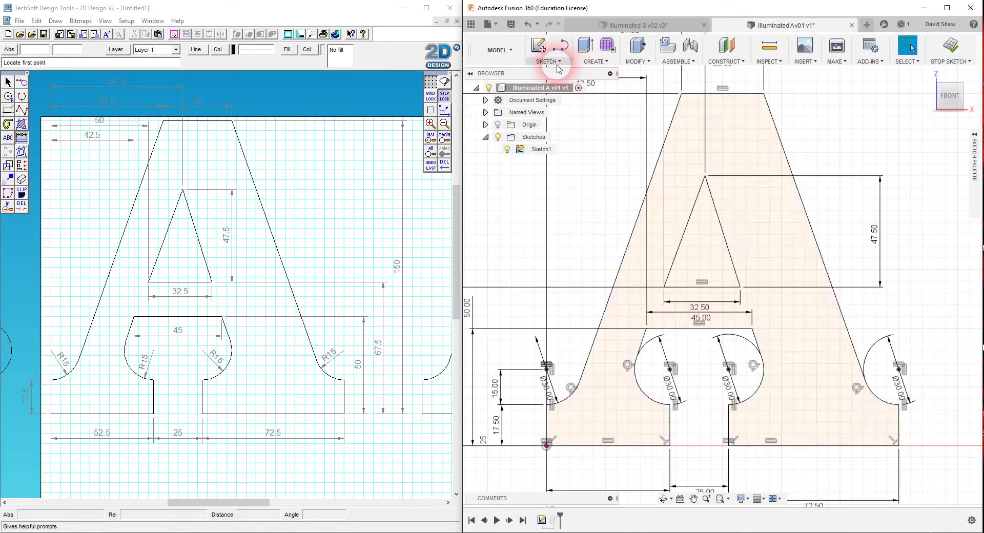
Edit the letter A's Sketch1, glance at the Illuminated S sketch, then return to the A
click(392, 409)
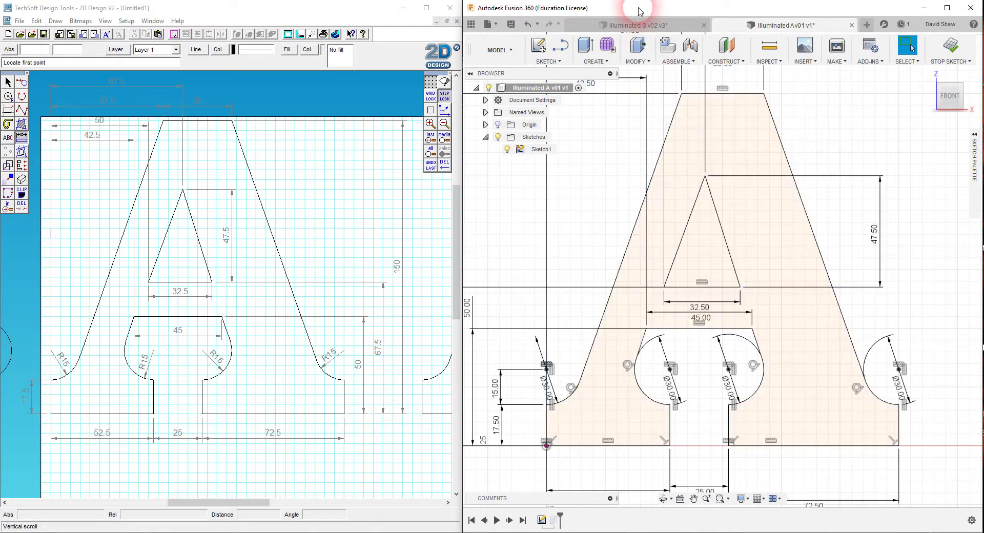
click(624, 26)
click(694, 161)
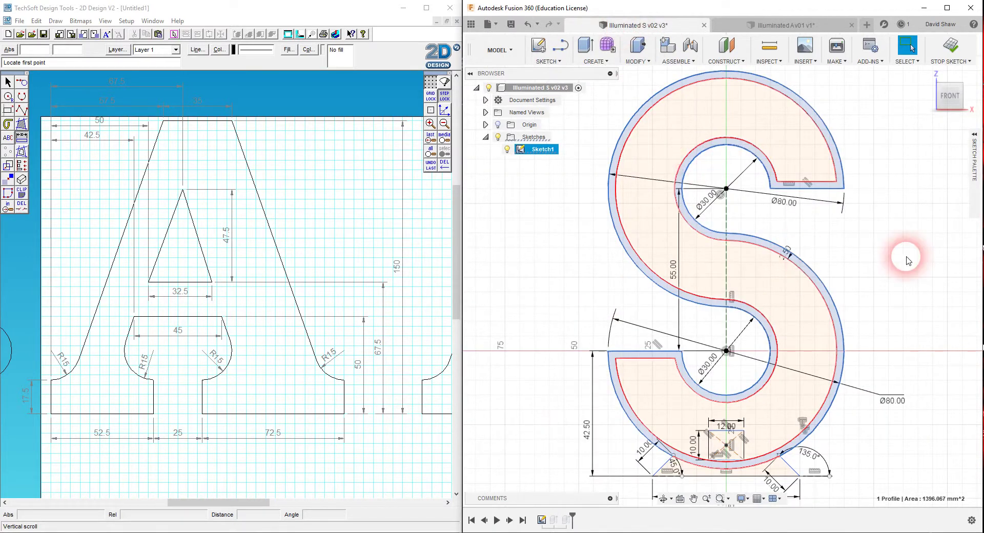
click(906, 259)
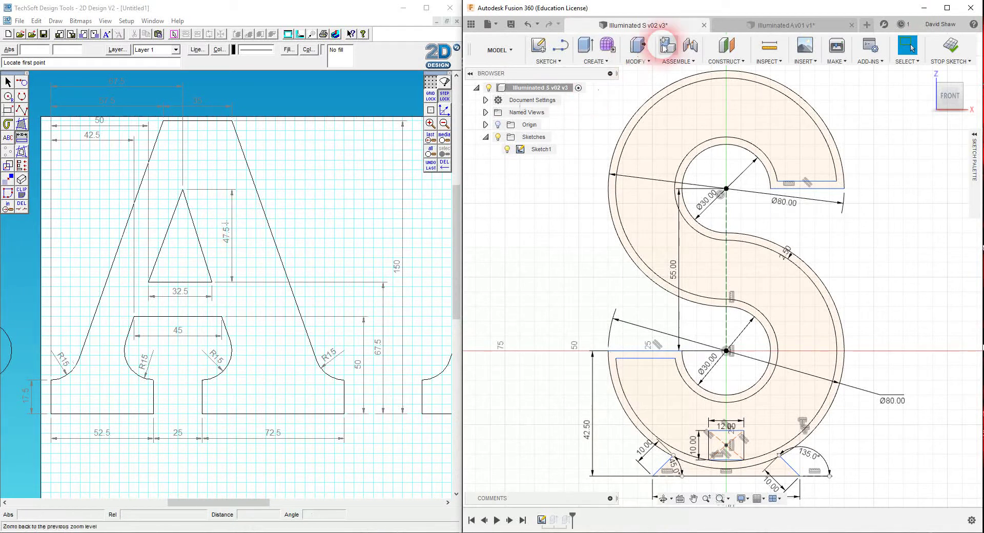
click(748, 25)
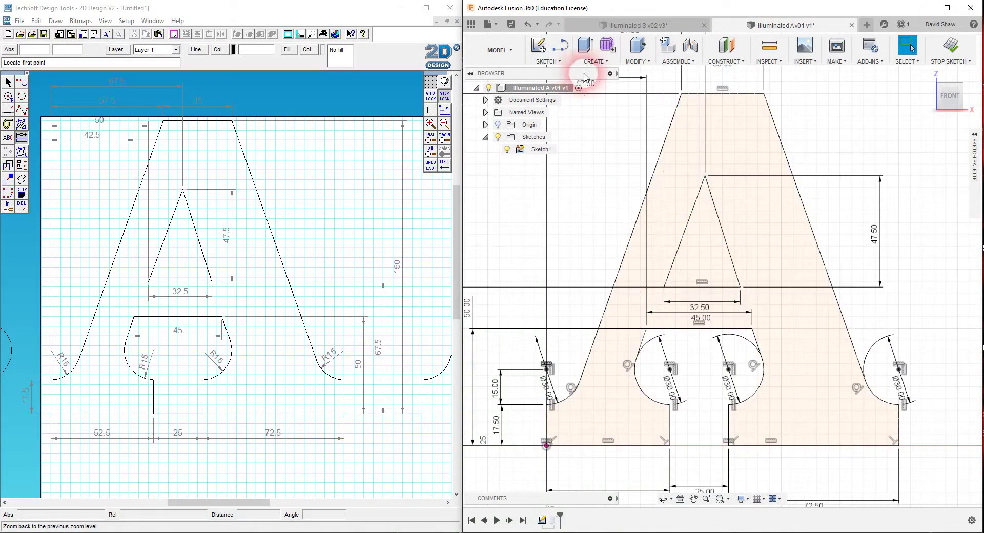
Start an Offset on the letter A's outer outline with Chain Selection enabled
click(556, 63)
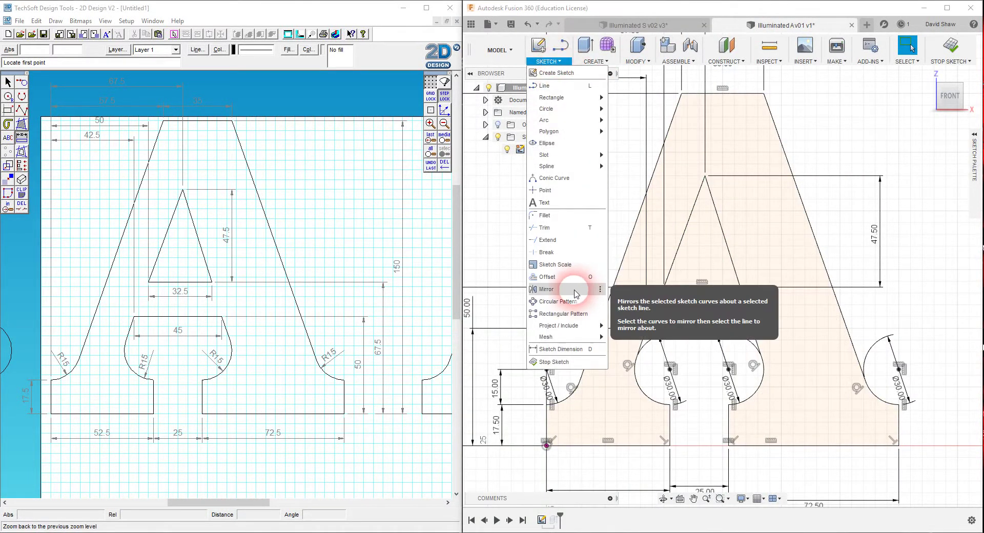
click(555, 278)
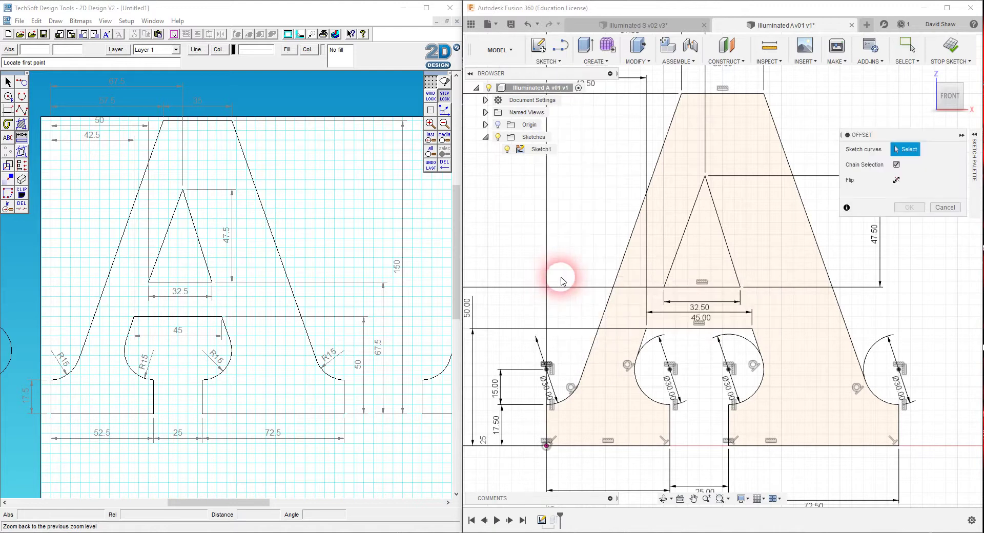
click(798, 197)
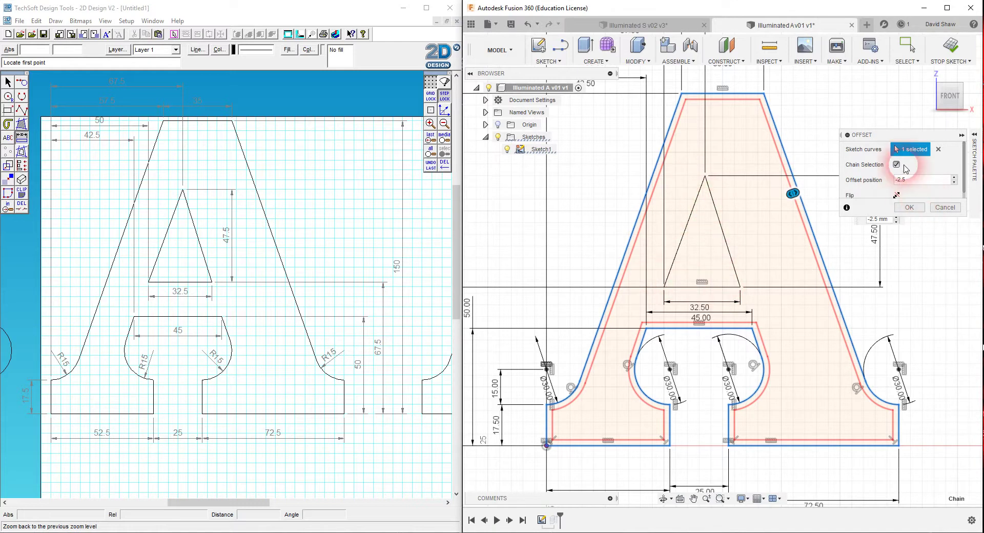
click(897, 165)
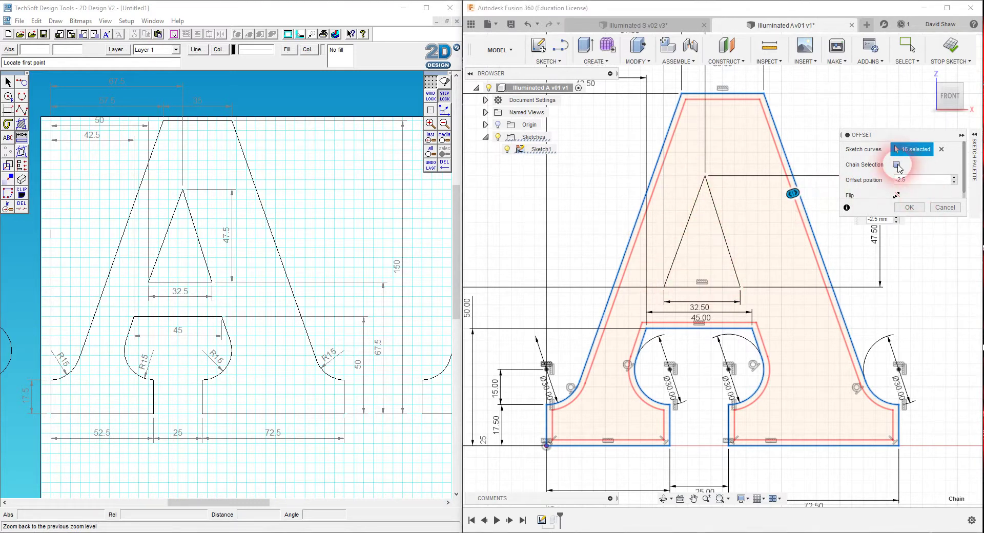
click(897, 164)
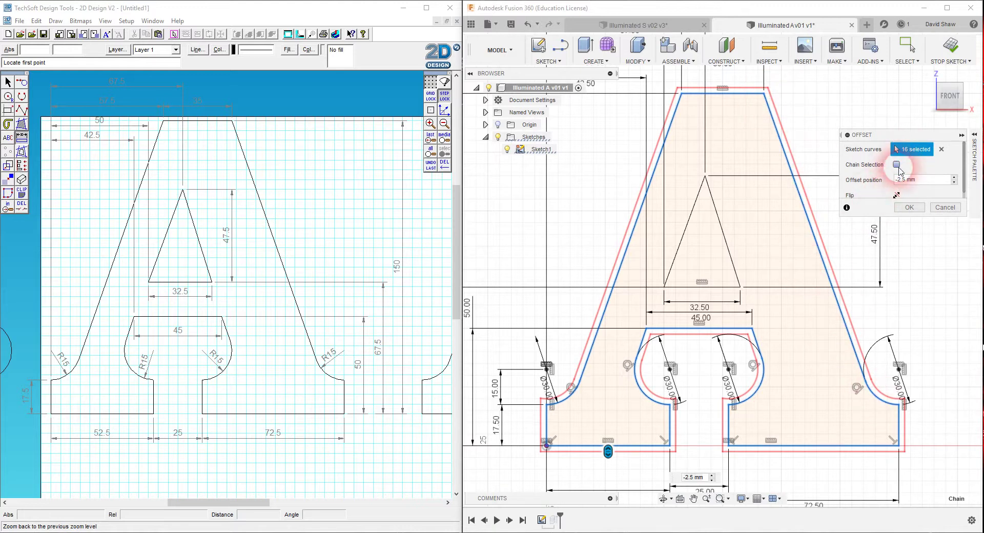
click(897, 165)
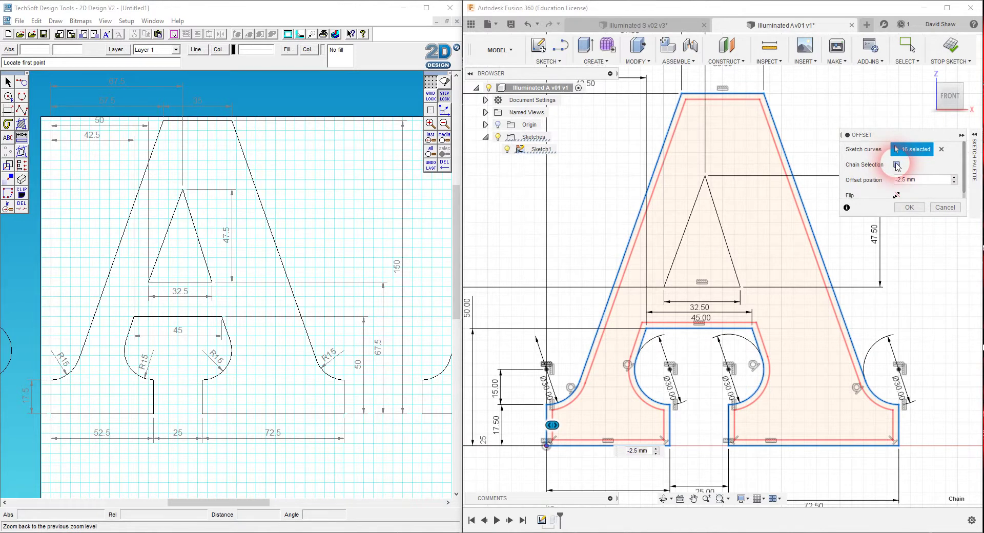
click(898, 167)
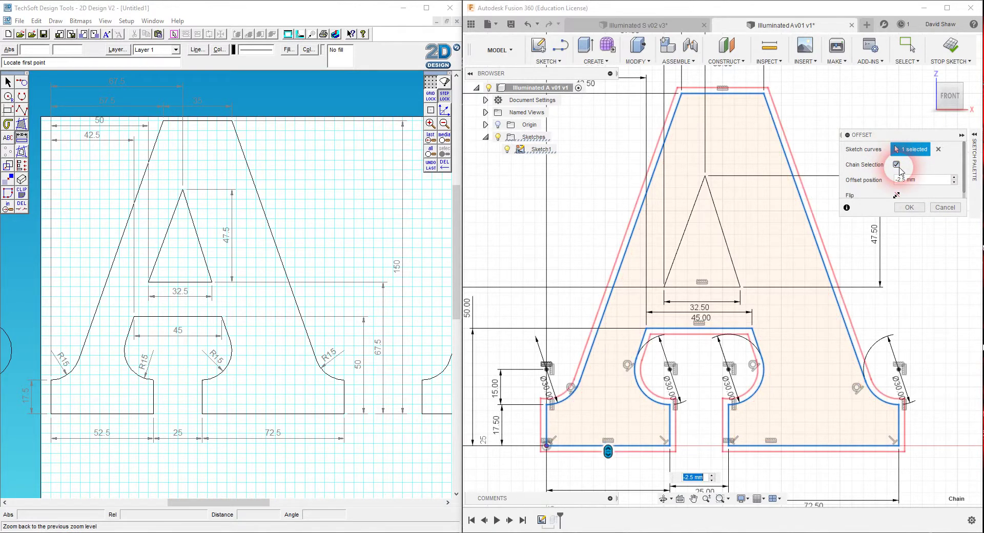
click(897, 165)
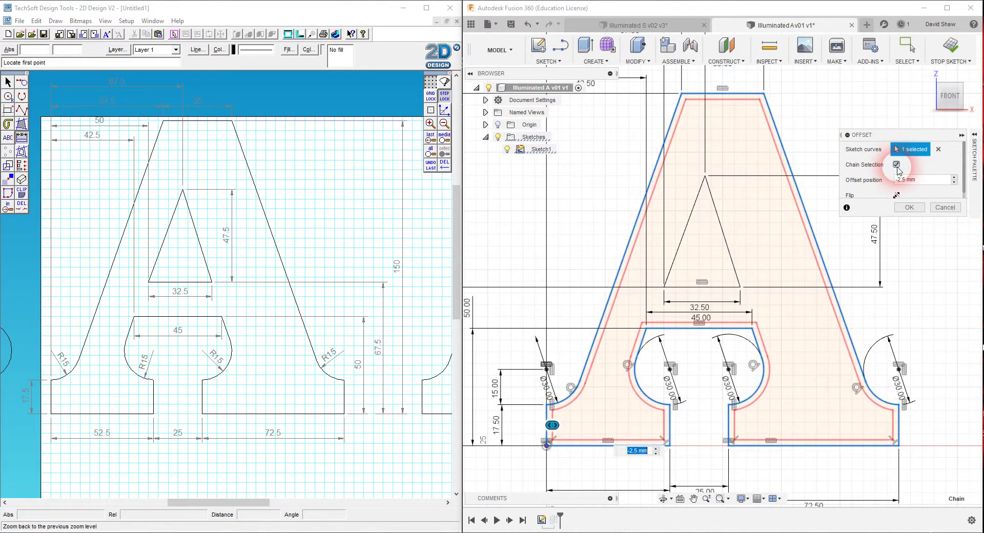
click(897, 165)
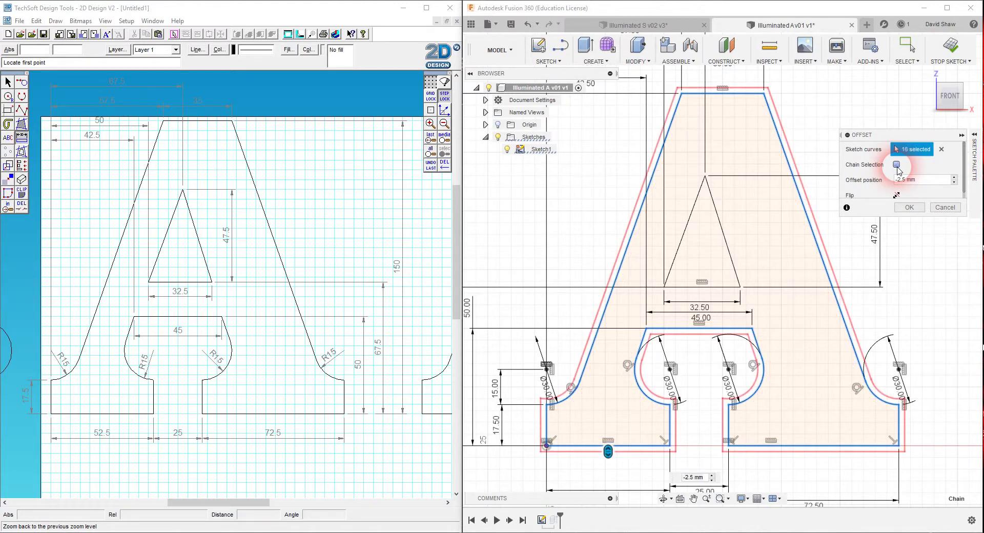
click(897, 165)
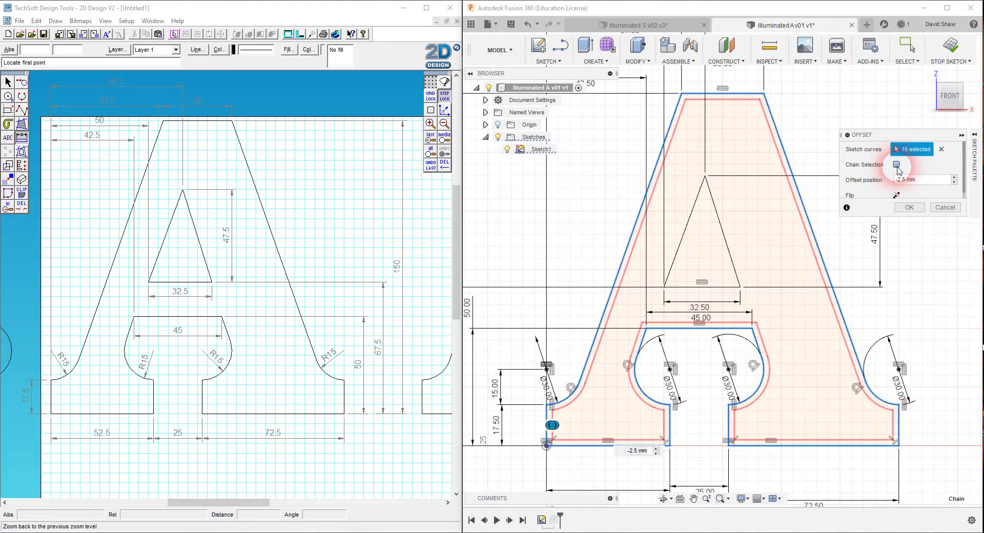
click(896, 165)
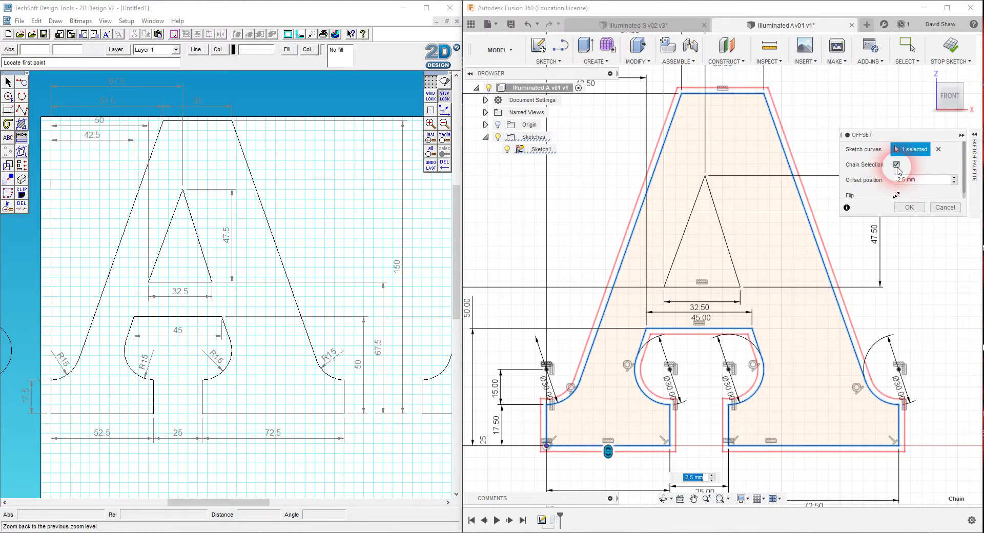
double_click(897, 165)
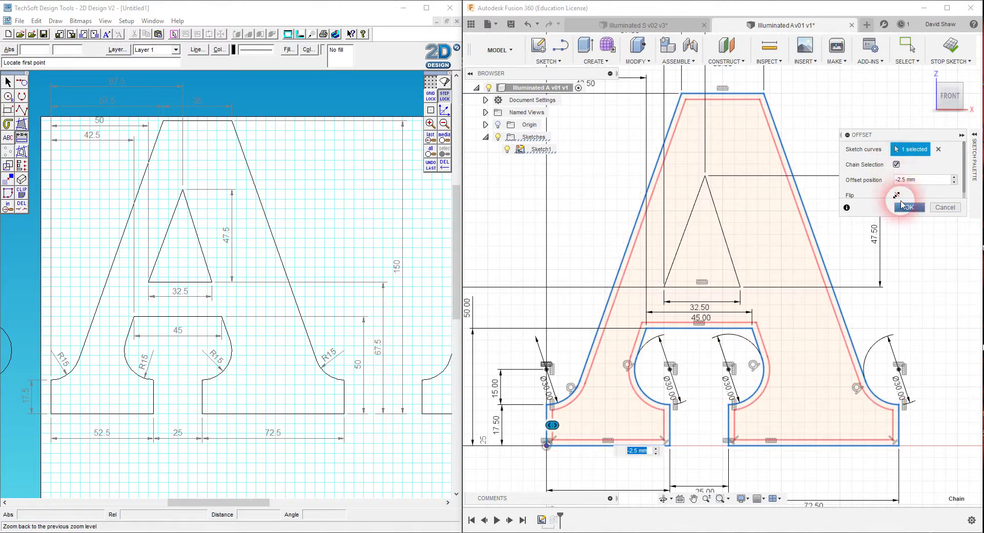
Flip the -2.5 mm offset so it runs inside the letter and confirm it
click(957, 173)
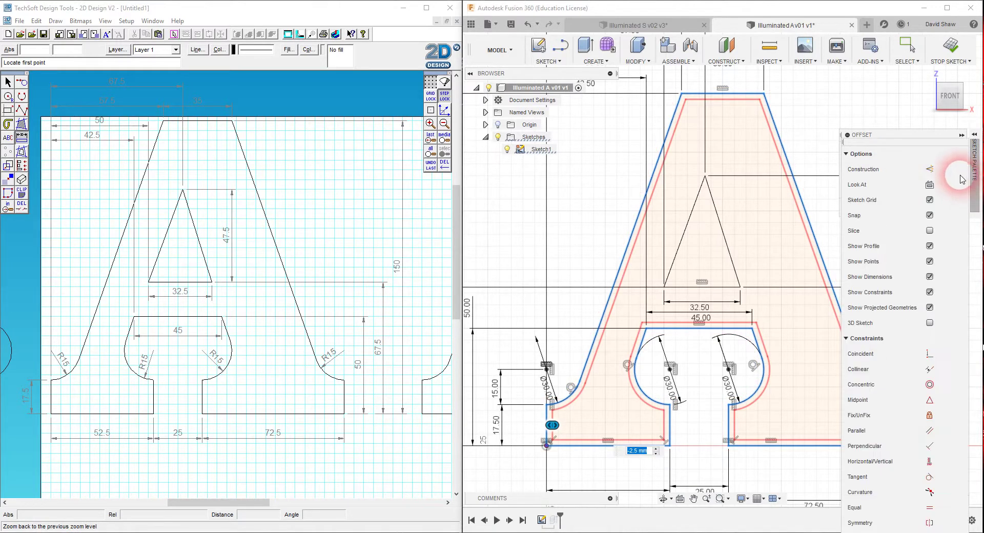
click(960, 135)
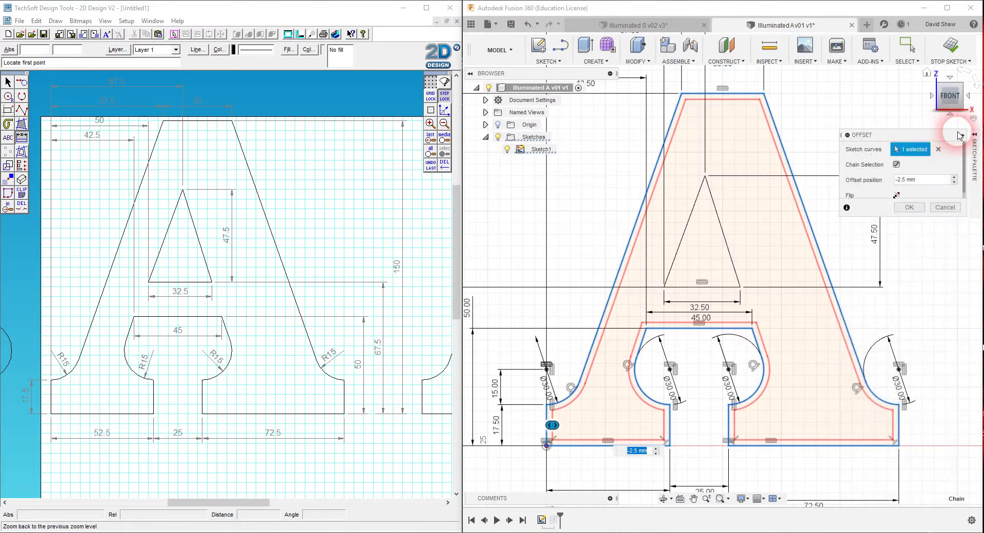
click(897, 195)
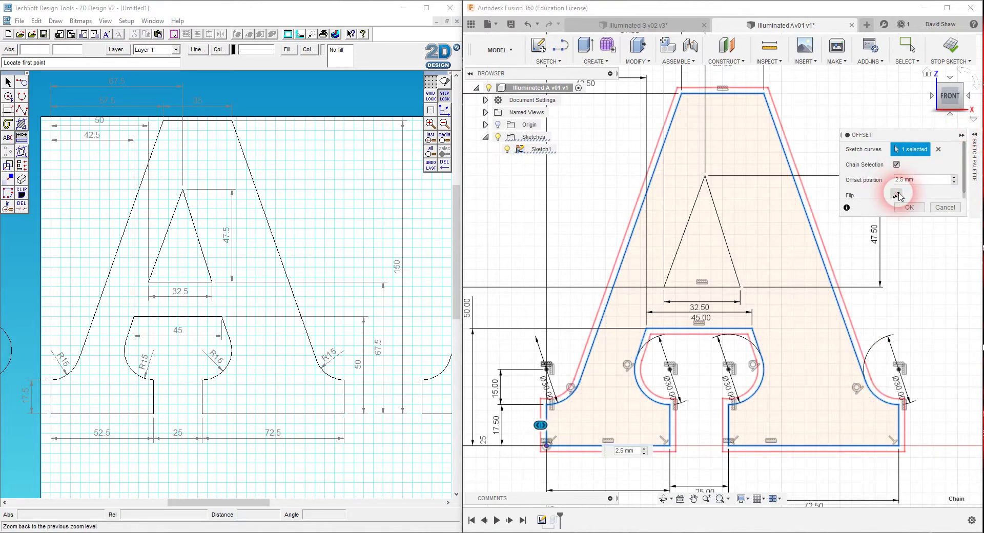
click(897, 195)
click(897, 195)
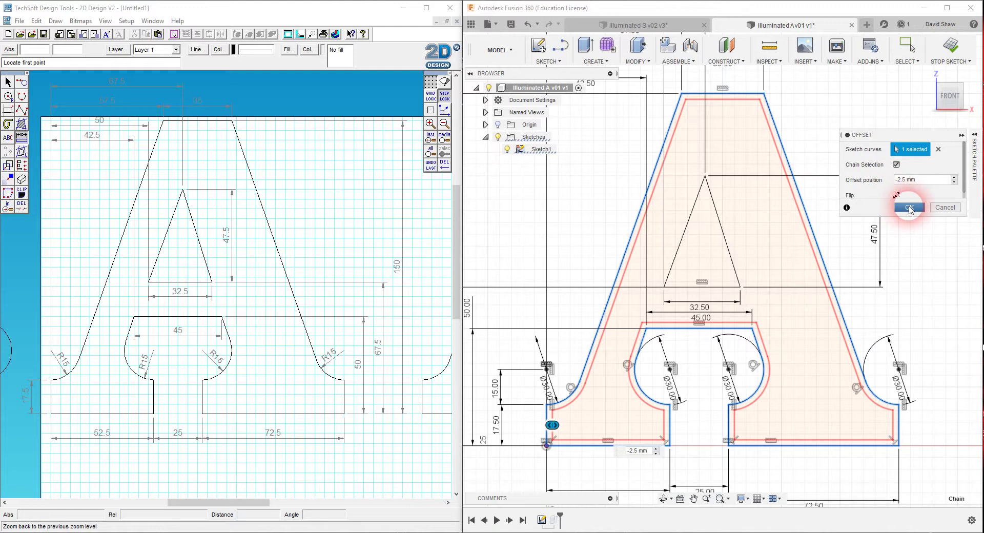
click(909, 207)
click(768, 392)
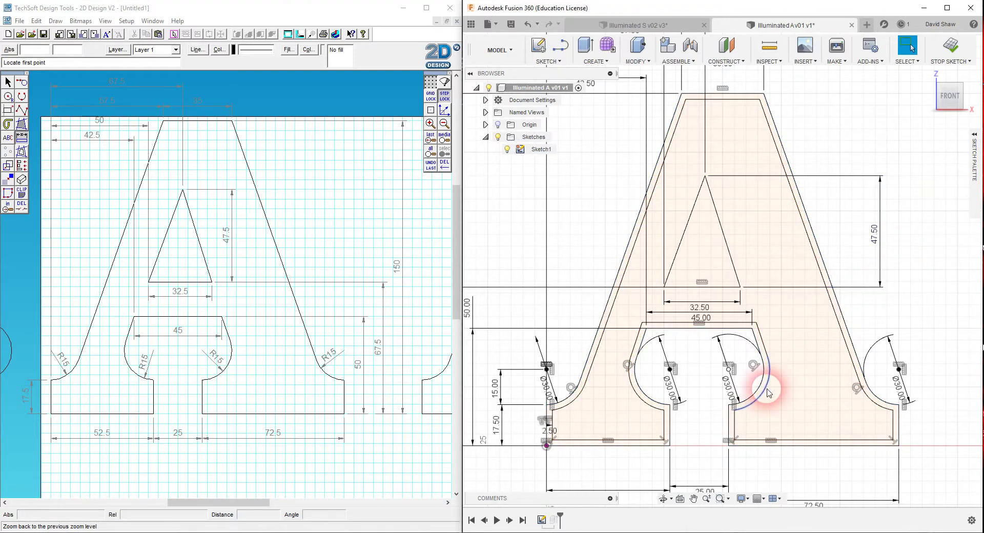
Offset the triangular opening's outline 2.5 mm outward, flipped to sit outside the triangle
click(670, 308)
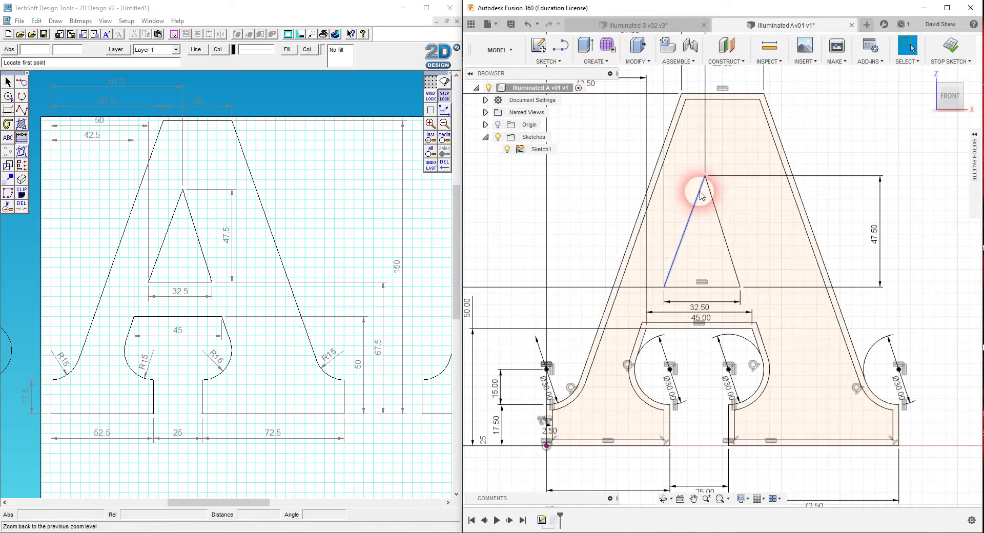
click(554, 64)
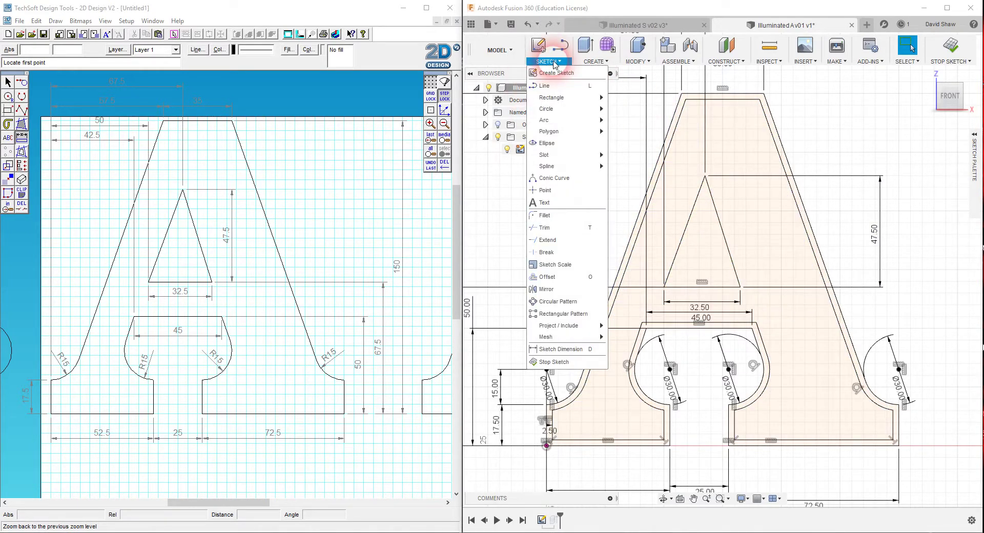
click(573, 285)
click(689, 222)
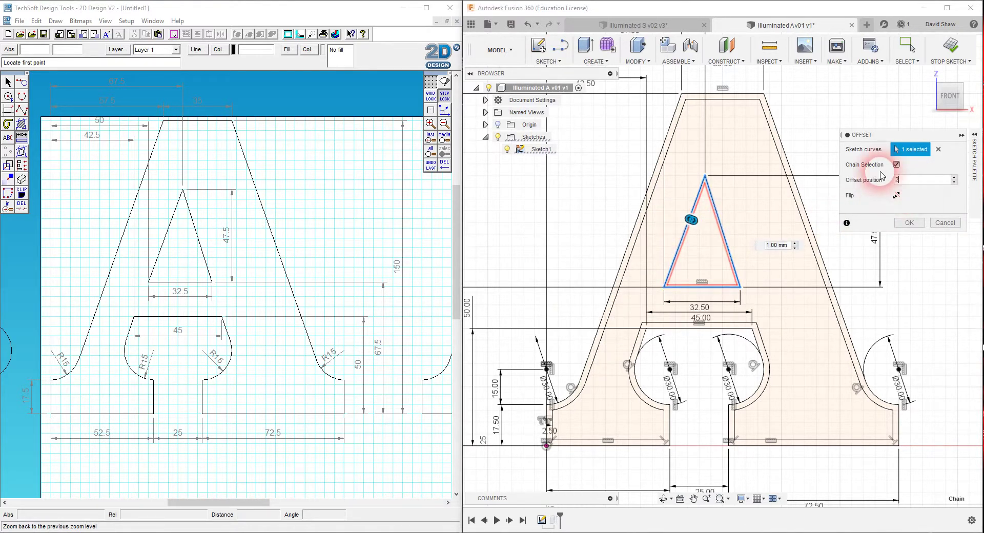
click(895, 195)
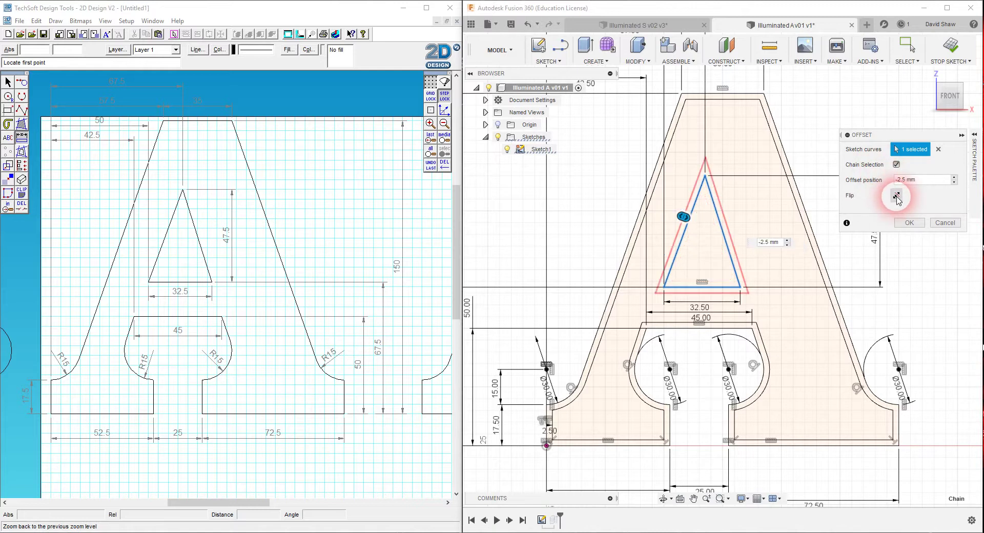
click(907, 224)
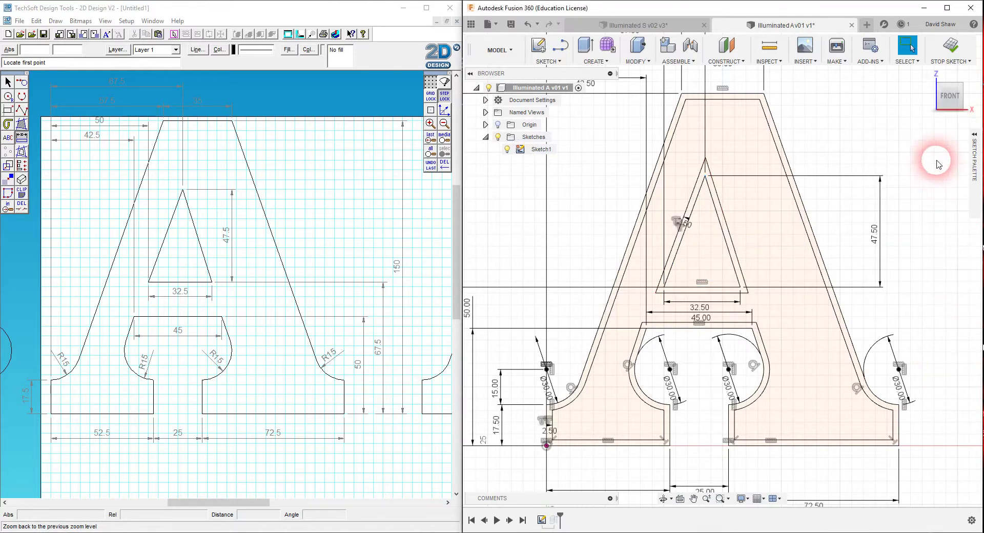
Stop Sketch1, return to the ViewCube home view, and start a new Extrude
click(949, 51)
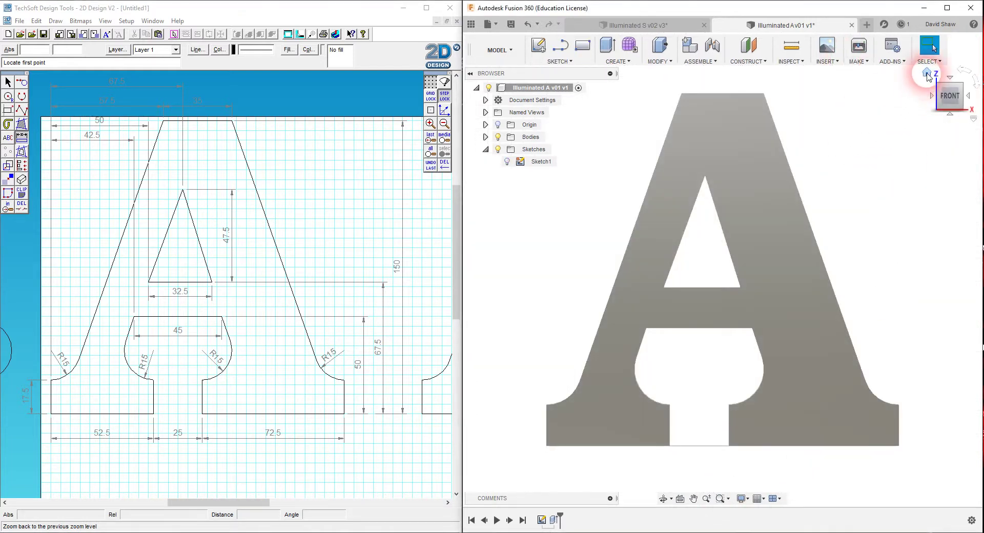
click(927, 74)
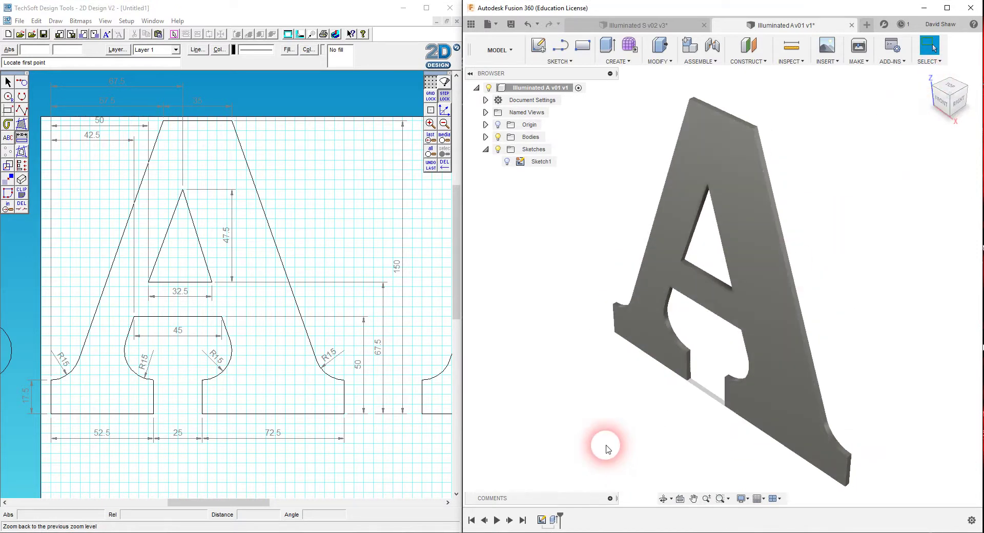
click(606, 50)
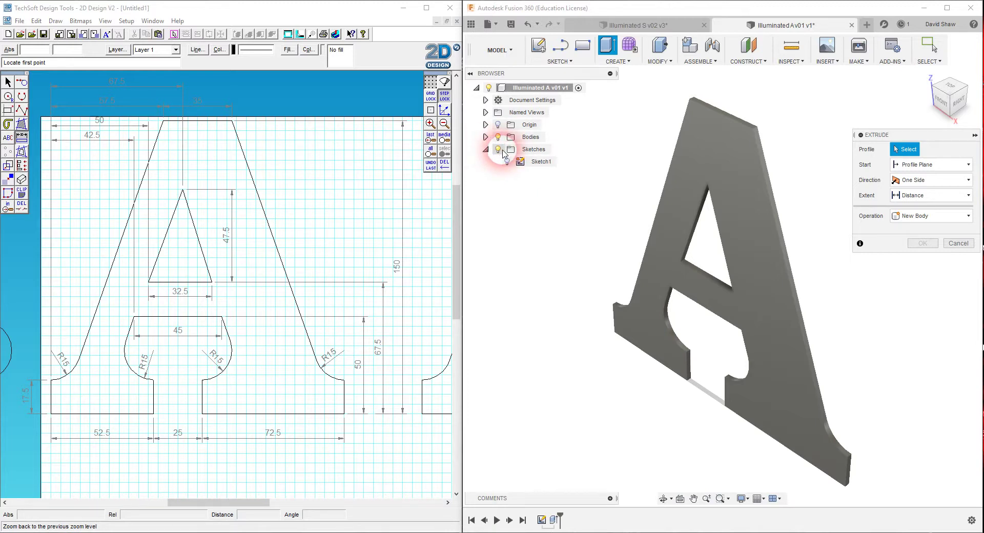
Show Sketch1 and hide Body1 so the offset bands are exposed
click(507, 162)
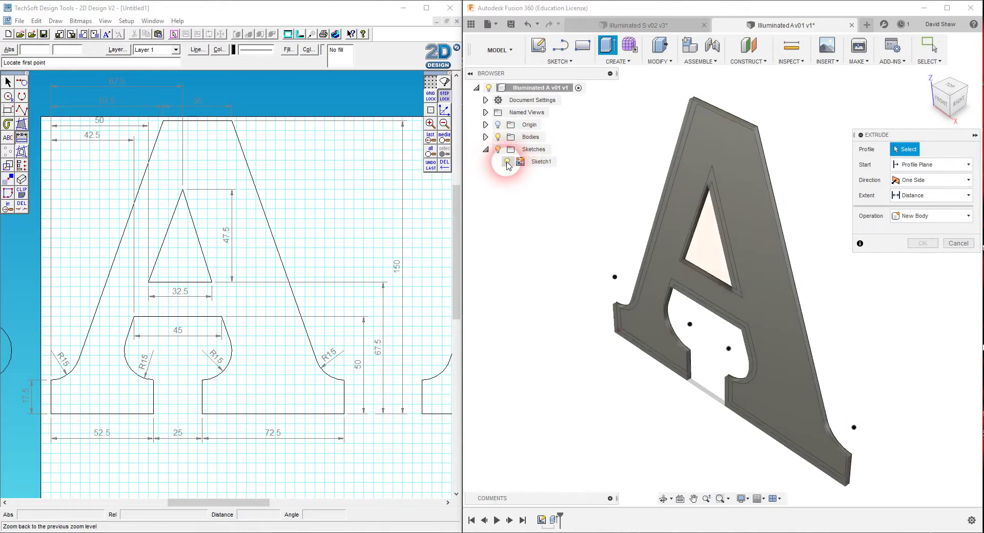
click(485, 137)
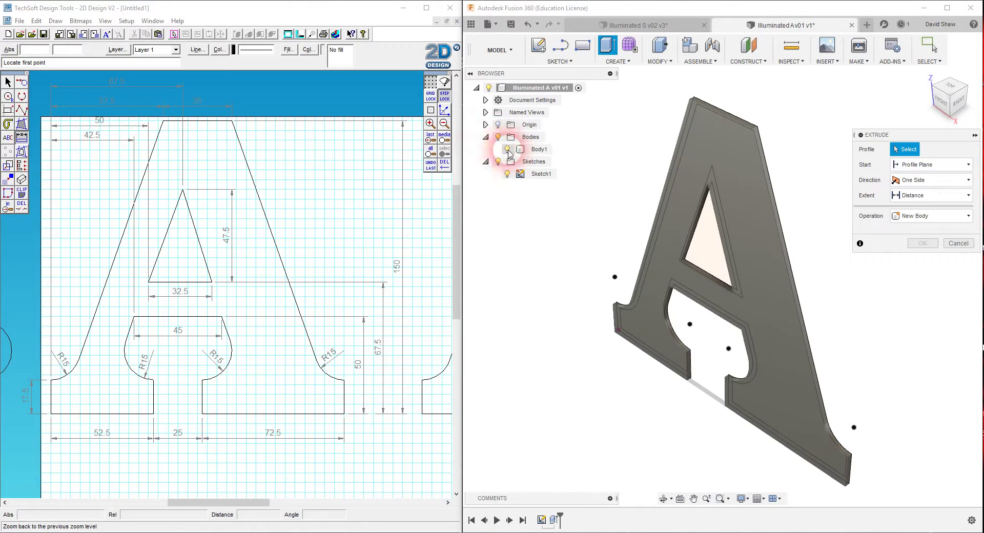
click(507, 149)
click(508, 149)
click(507, 149)
click(508, 150)
click(507, 149)
Pick the outer wall band and the triangle band as Extrude profiles, then switch to Windows Camera
click(721, 185)
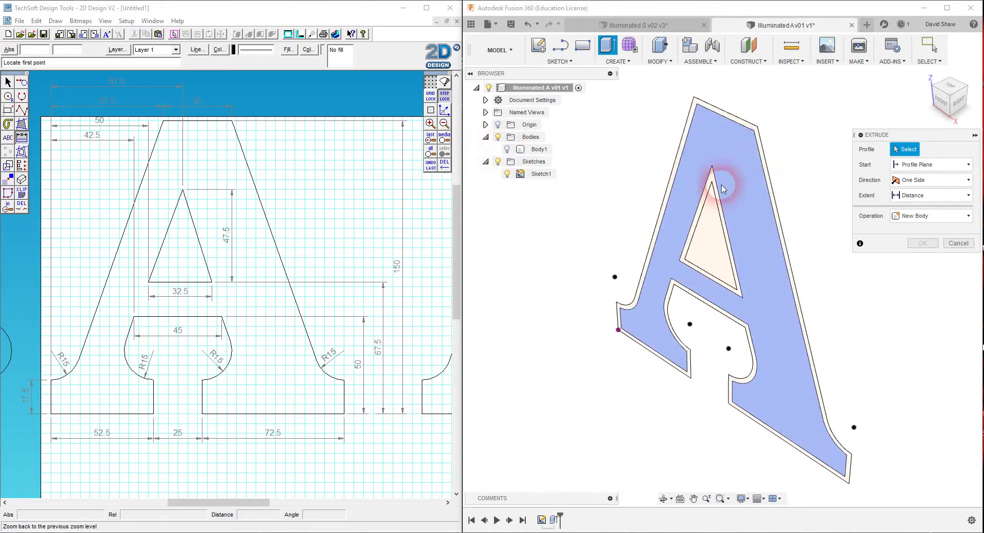
click(757, 136)
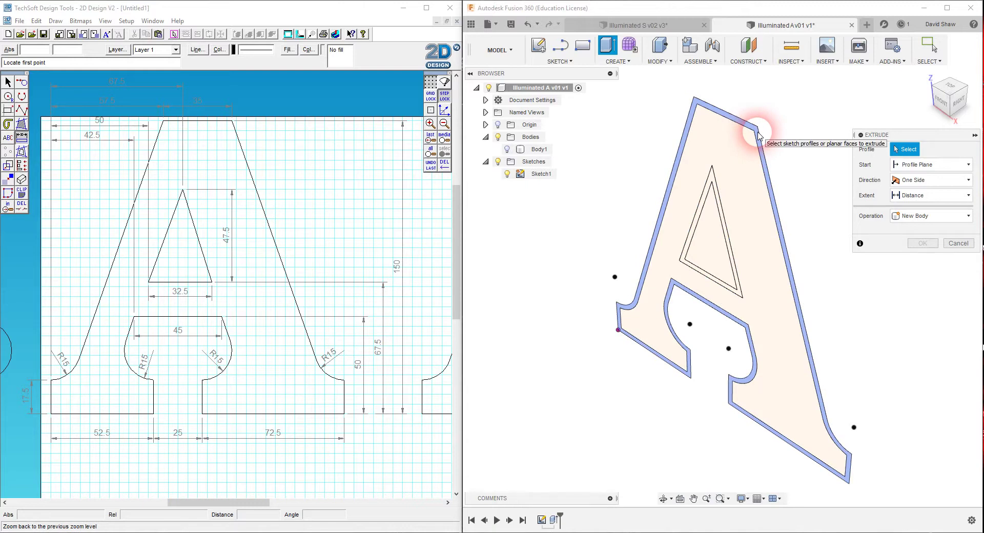
click(712, 180)
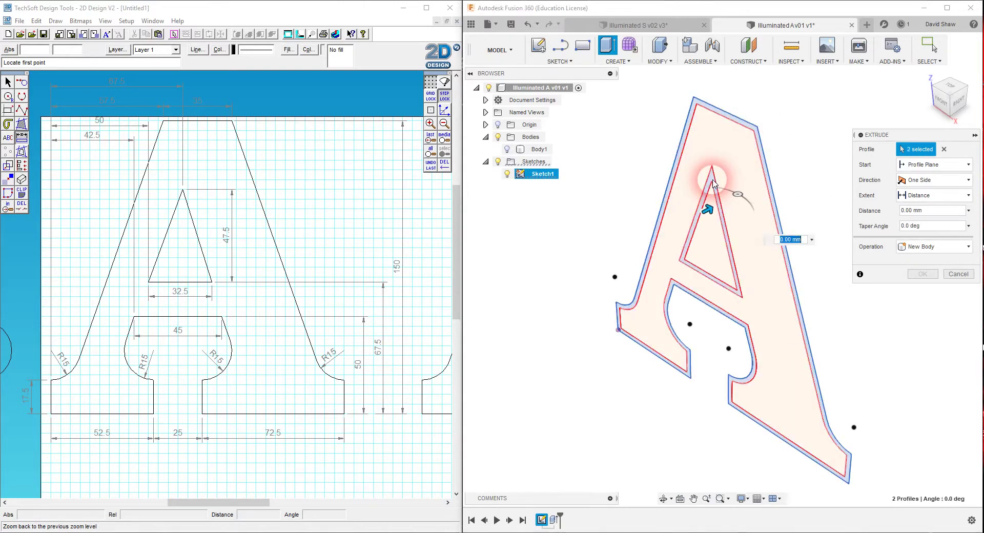
click(817, 285)
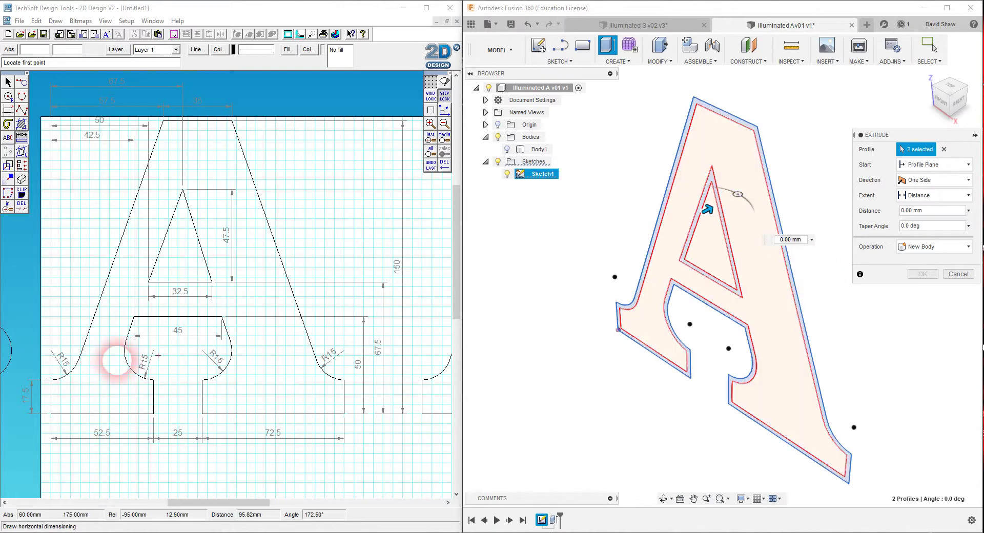
click(341, 353)
click(749, 314)
click(764, 272)
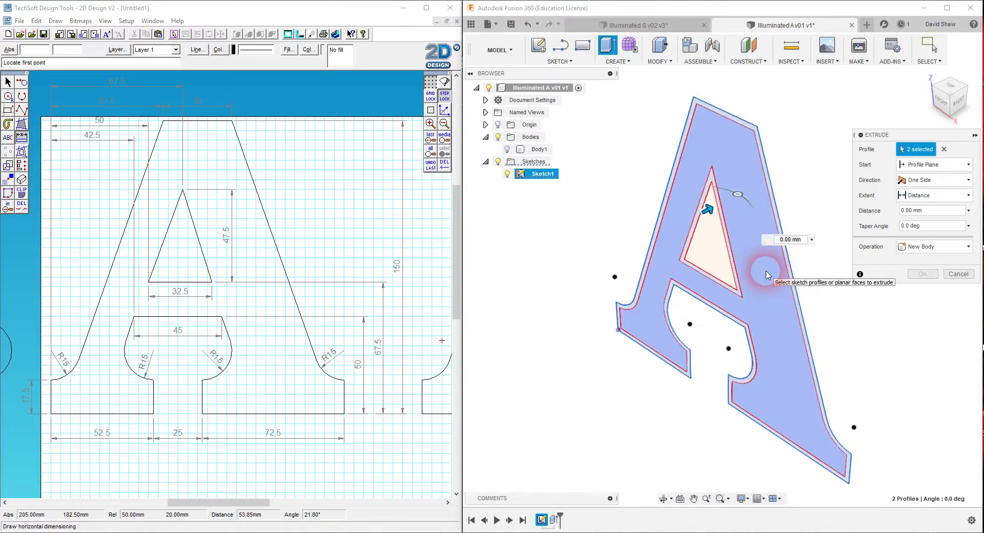
click(216, 511)
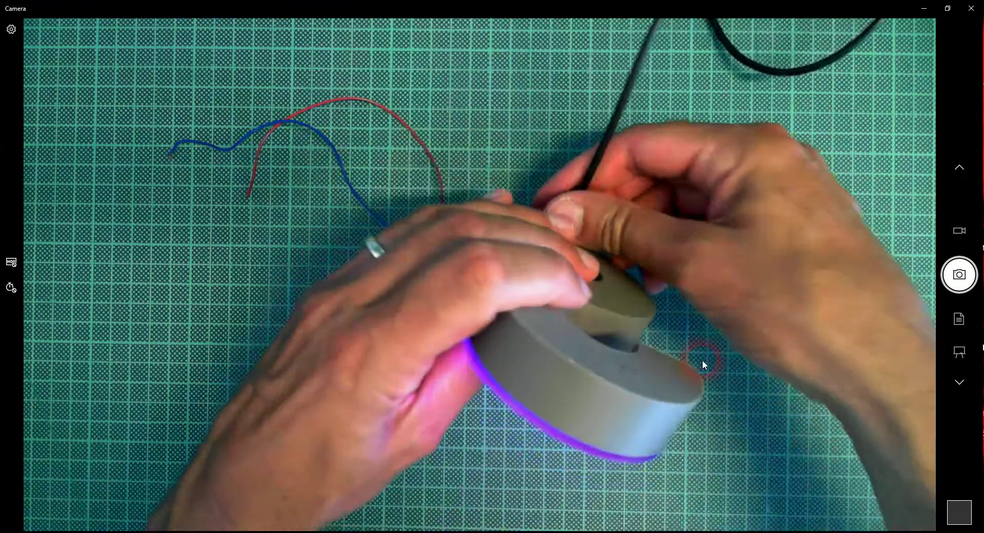
Watch the lit S sign in Windows Camera as its USB cable is plugged in
click(702, 359)
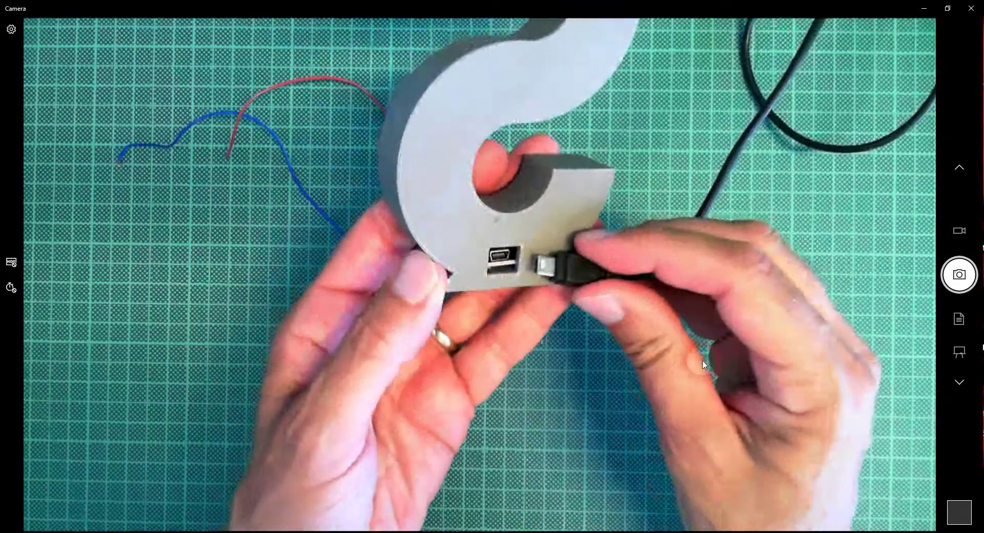
click(701, 361)
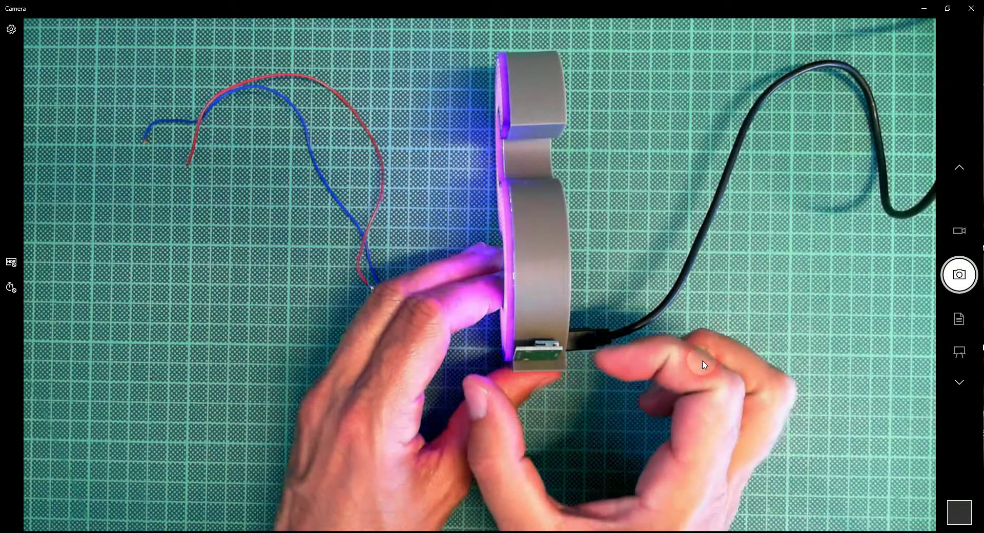
click(703, 365)
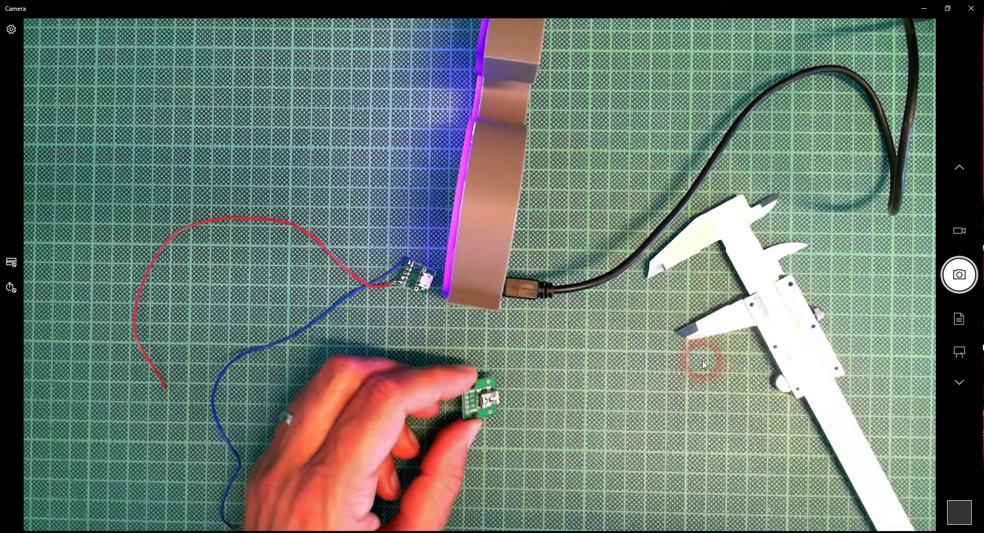
key(alt+Tab)
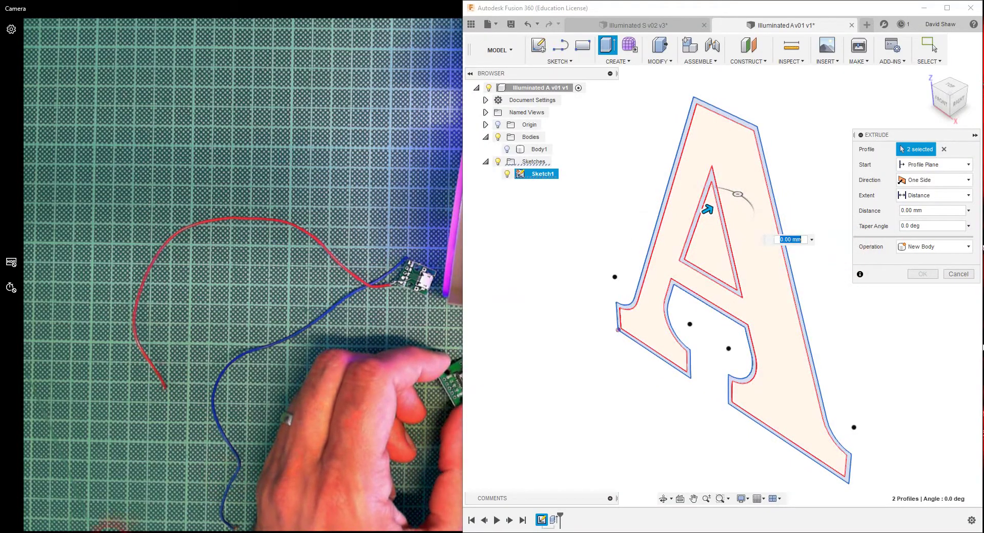
click(111, 530)
click(68, 509)
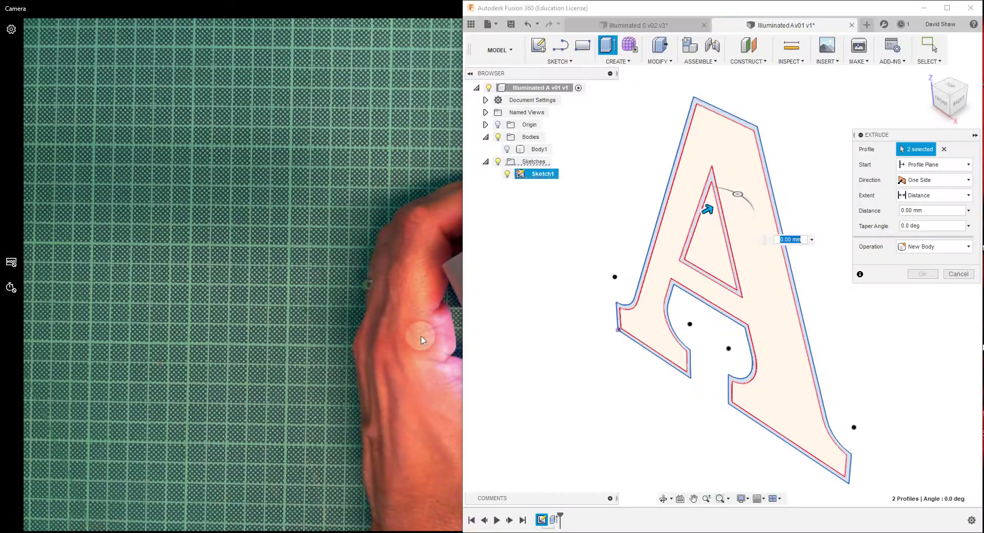
In the S design, finish the sketch and review Extrude2's -22 mm Join settings, then return to A
click(635, 25)
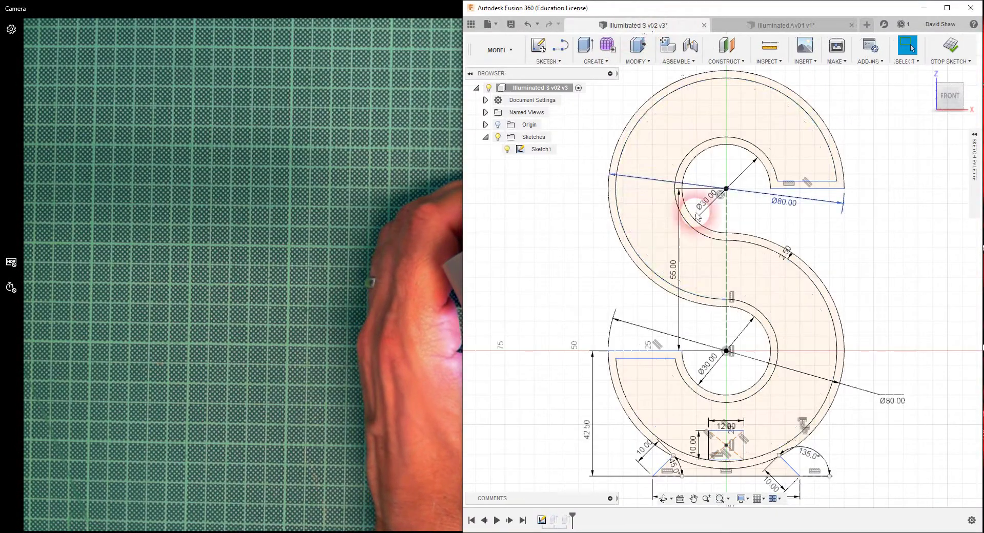
click(963, 58)
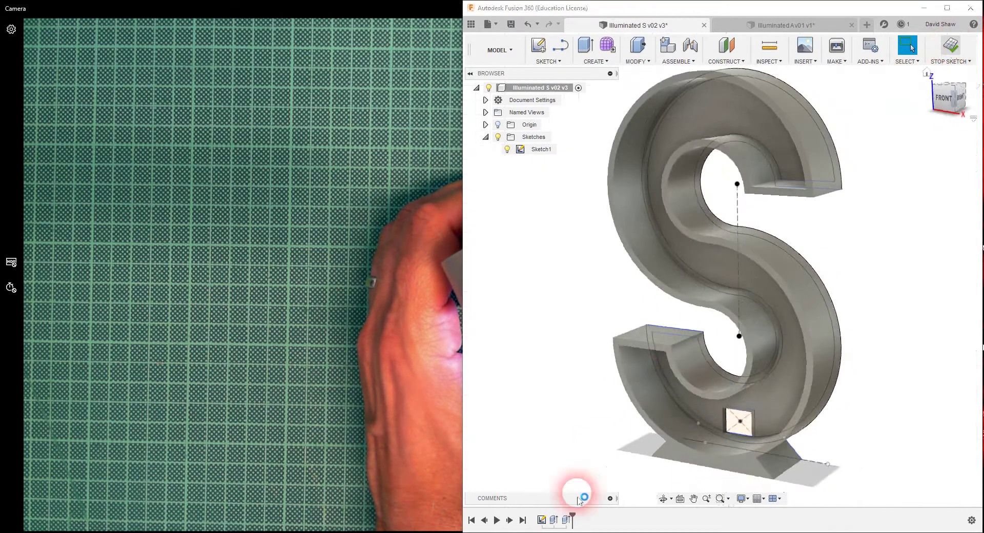
click(594, 421)
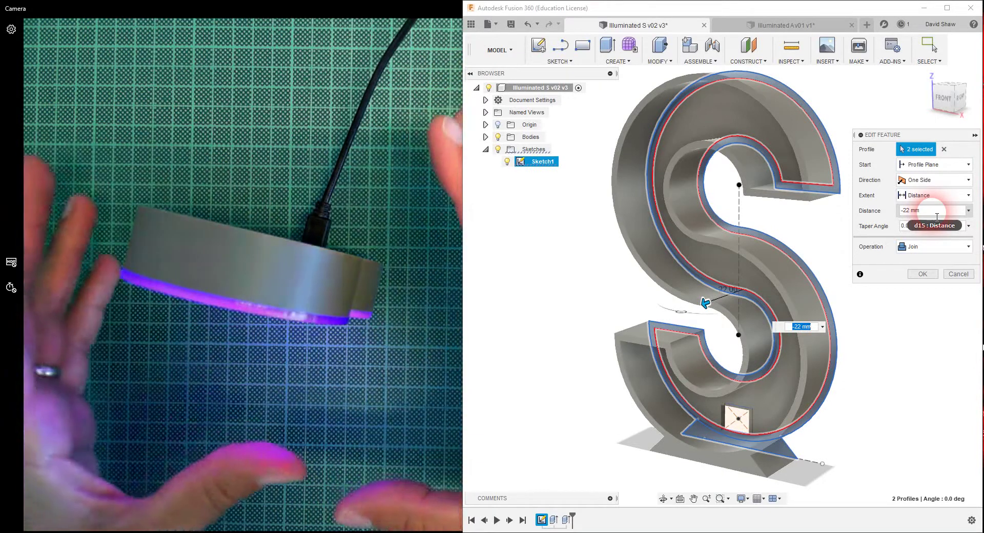
click(820, 24)
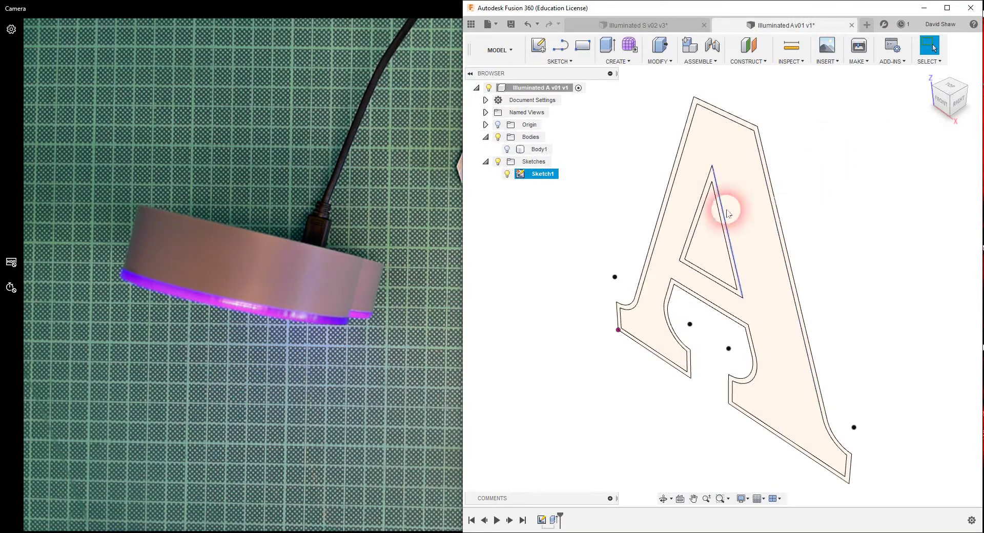
Extrude the A's outer wall and triangle wall profiles to -27 mm
click(608, 49)
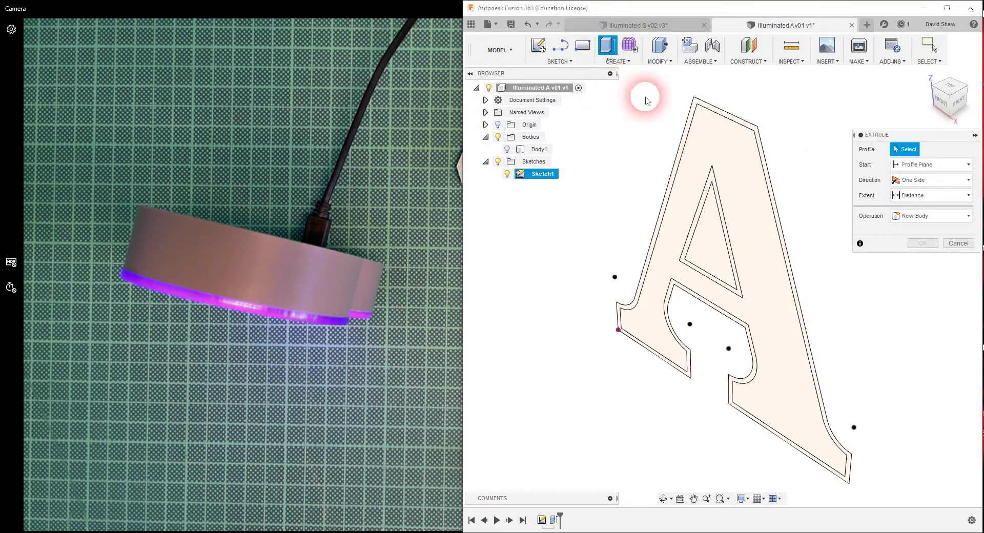
click(766, 174)
click(729, 198)
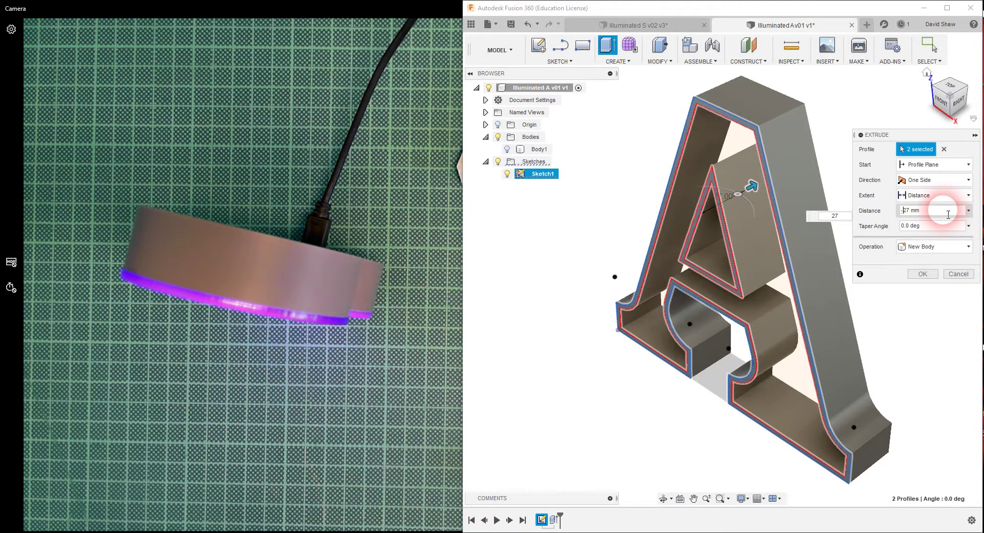
text(-)
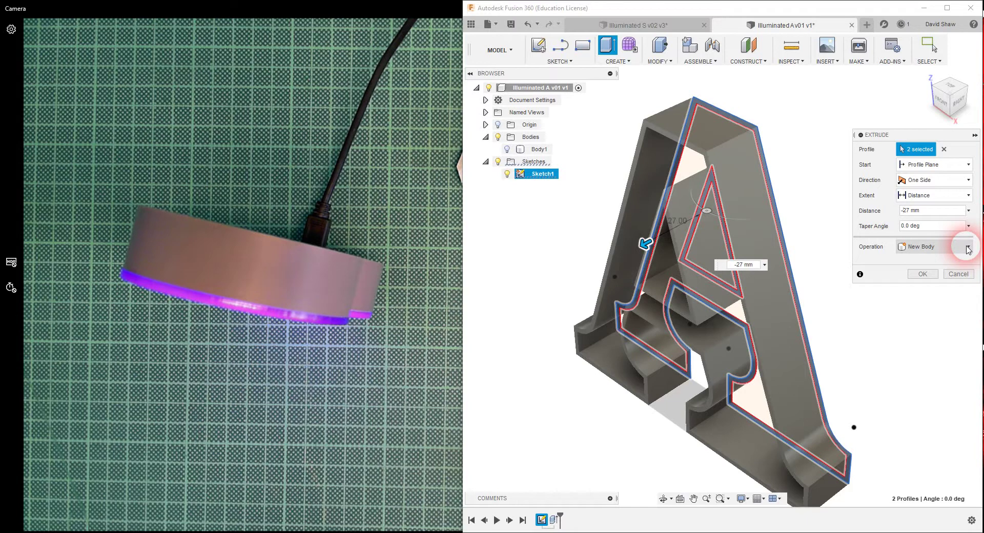
click(788, 227)
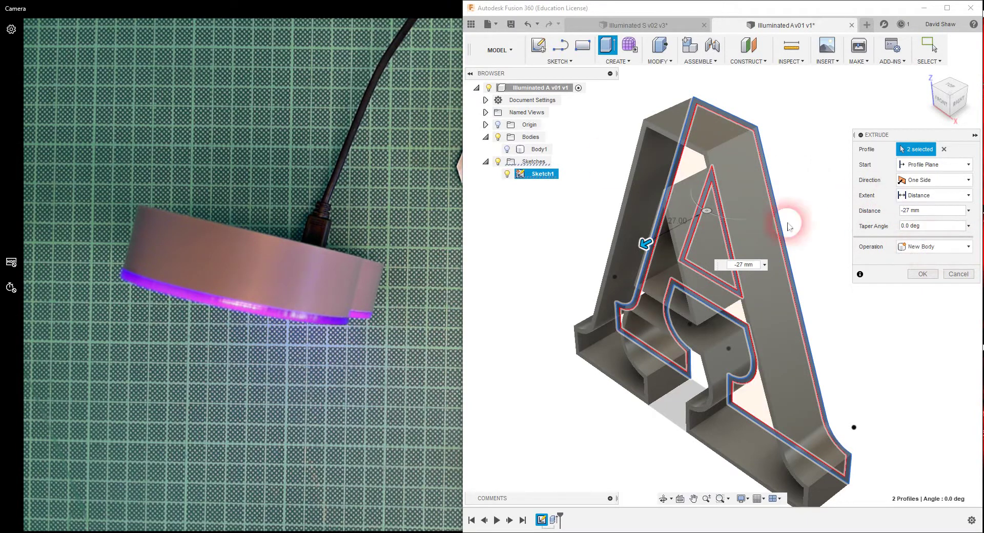
click(695, 153)
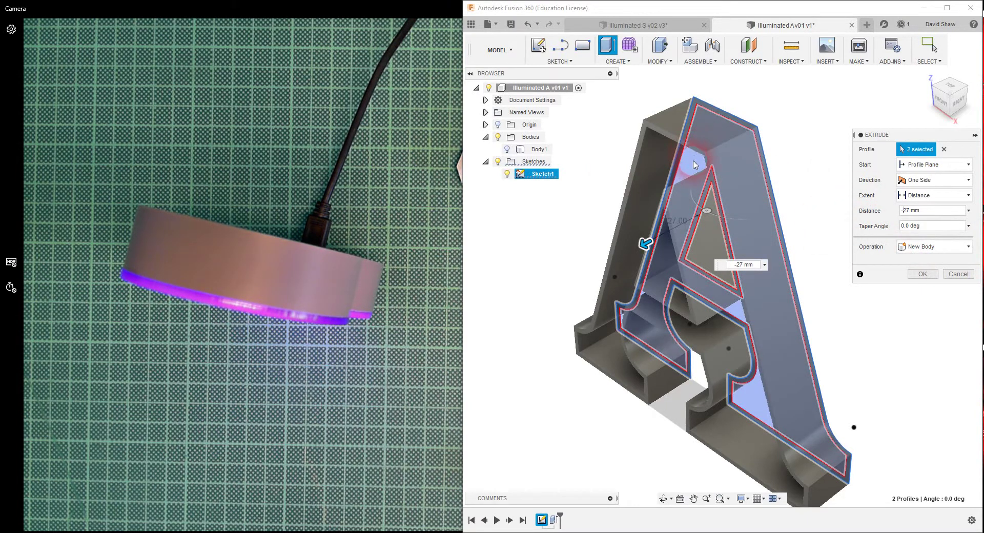
click(834, 179)
click(637, 158)
Show Body1 and set the extrusion operation to Join
click(512, 149)
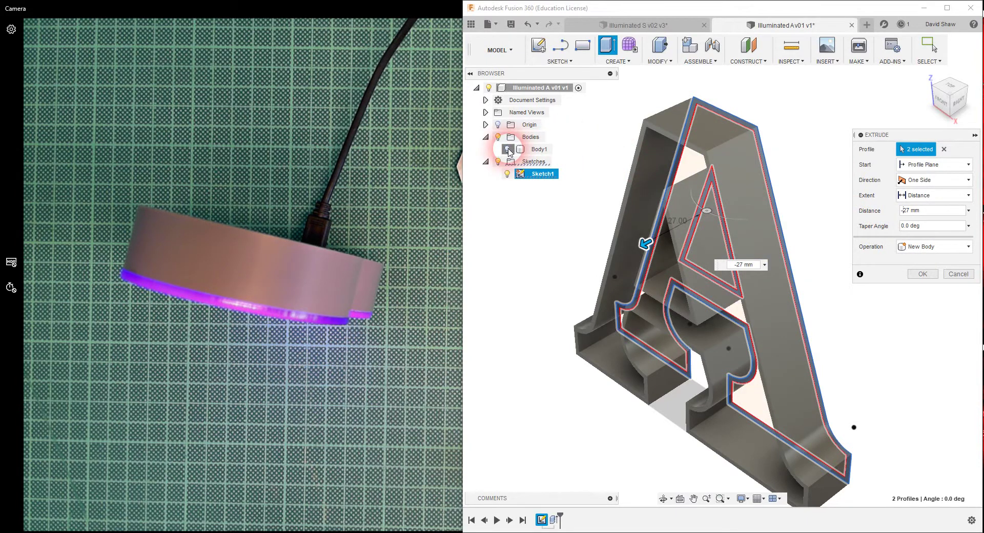
click(508, 149)
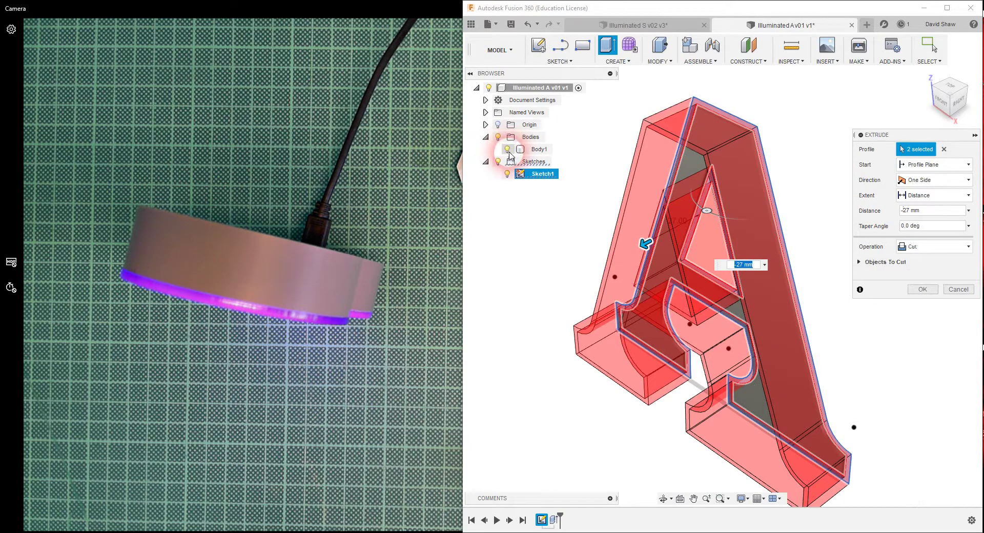
mouse_move(949, 99)
mouse_down()
mouse_move(970, 88)
mouse_move(961, 88)
mouse_up()
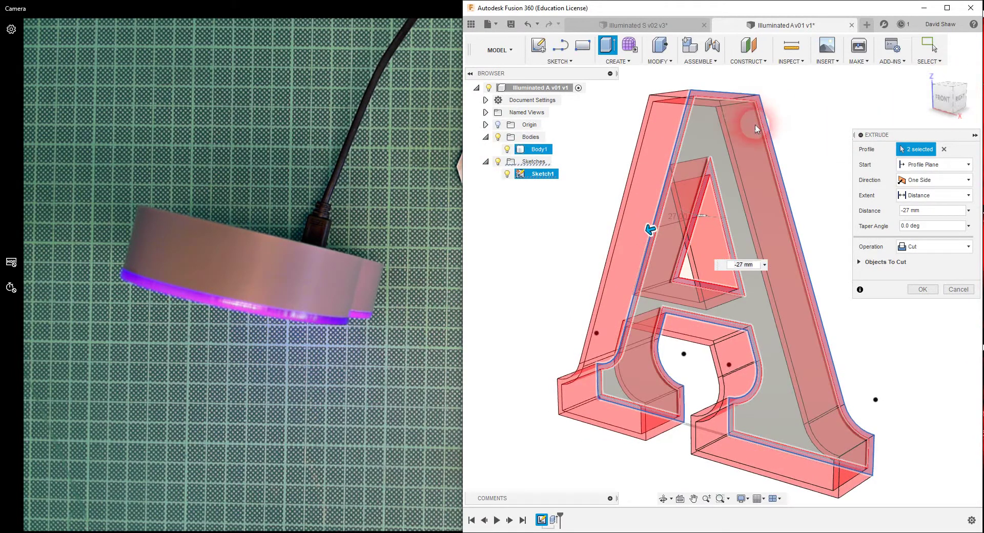
click(903, 236)
click(942, 254)
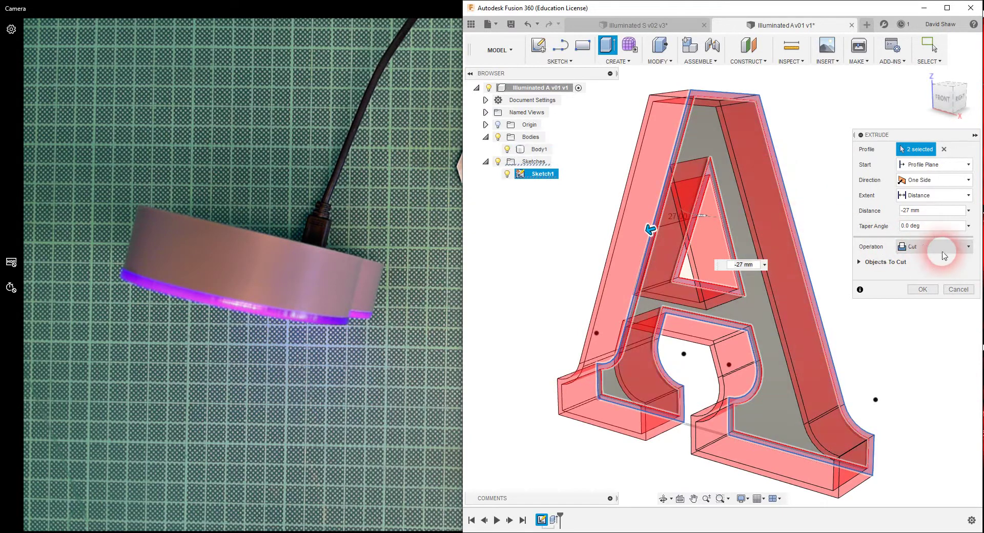
click(922, 259)
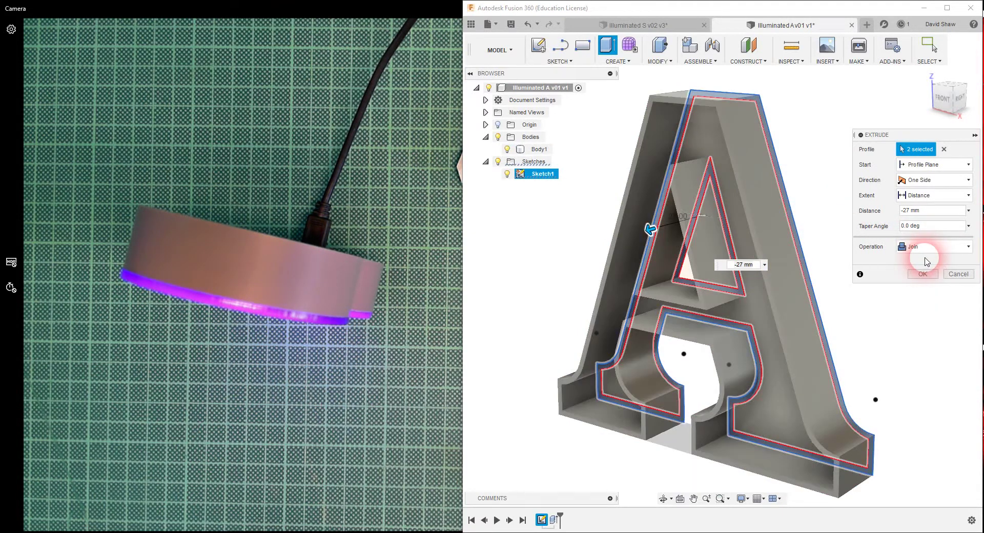
click(945, 143)
Confirm the joined wall extrusion and hide Sketch1
click(952, 96)
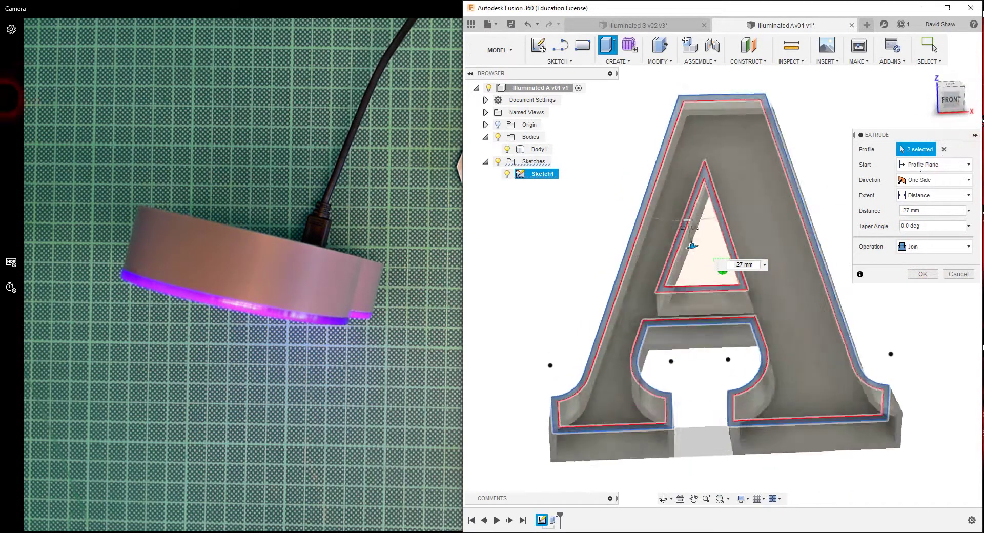
drag(953, 96, 920, 82)
click(928, 263)
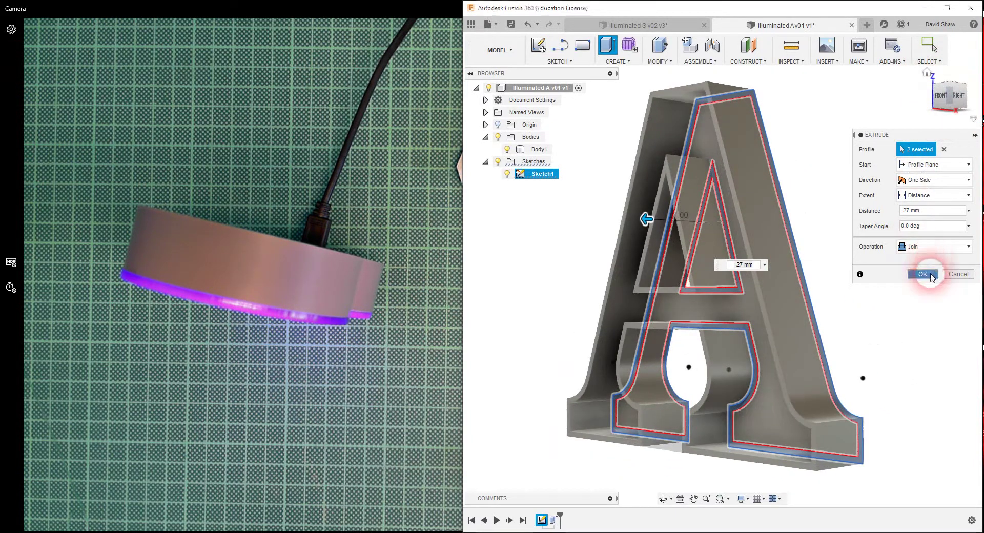
mouse_move(941, 93)
mouse_down()
mouse_move(957, 111)
mouse_move(942, 113)
mouse_up()
click(509, 177)
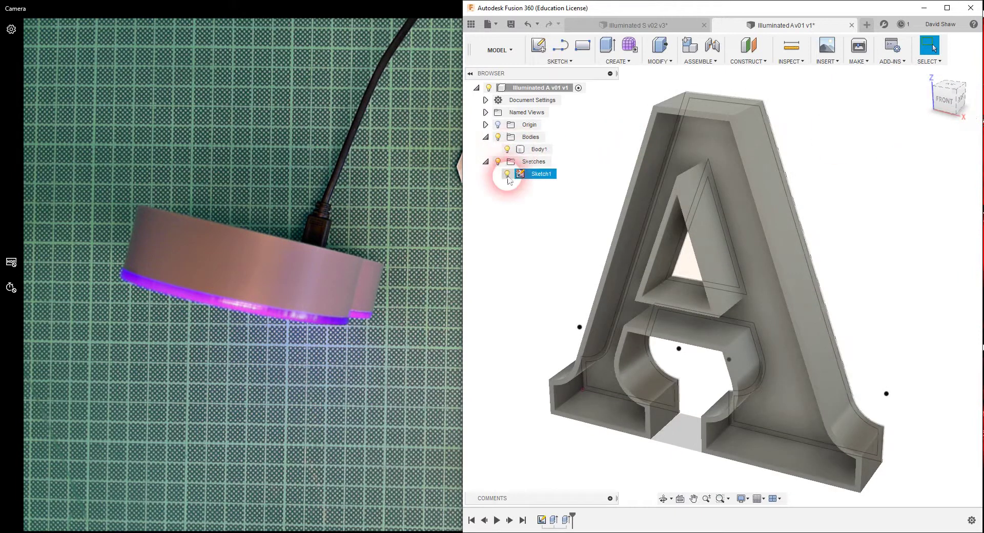
click(646, 214)
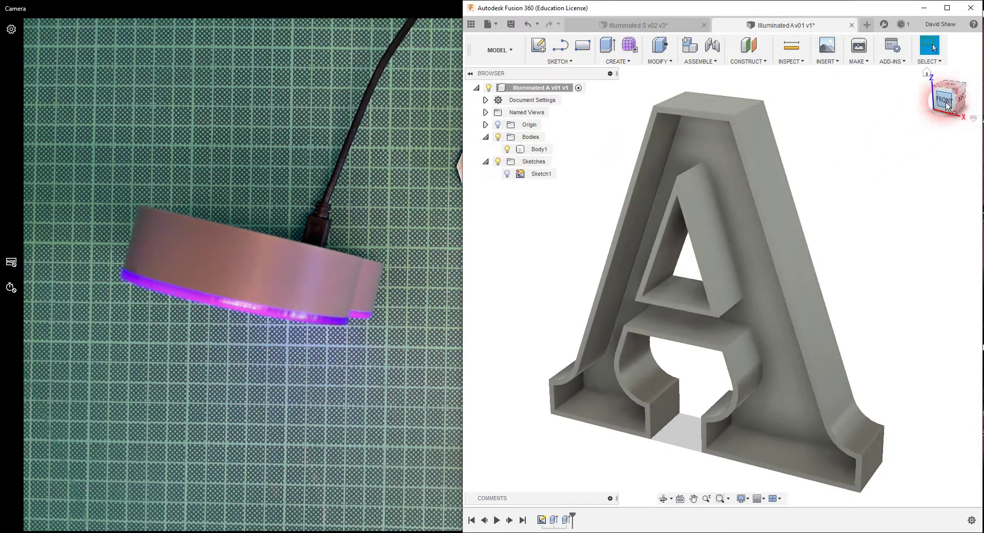
Set the visual style to Shaded with Visible Edges Only for the hollow A
mouse_move(946, 107)
mouse_down()
mouse_move(942, 92)
mouse_move(947, 105)
mouse_up()
click(774, 393)
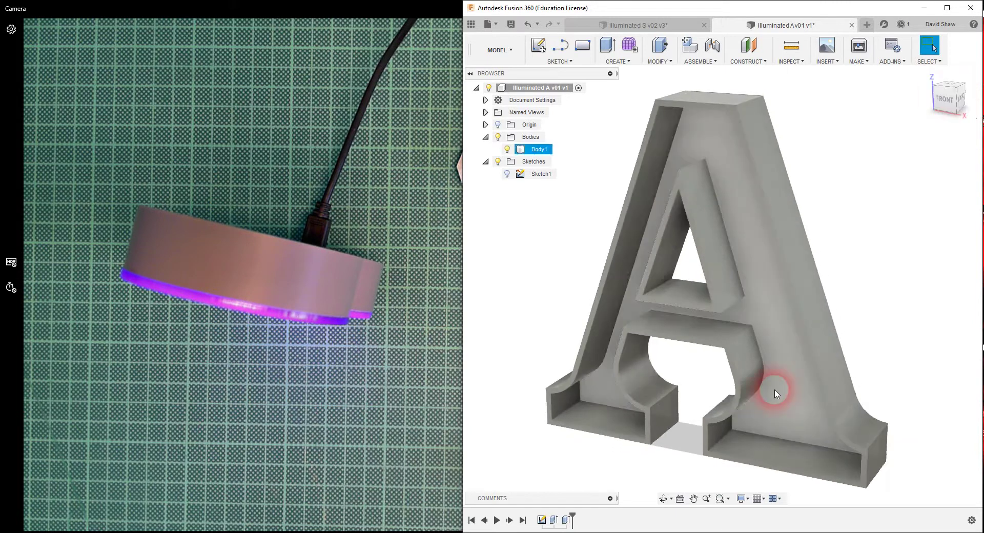
click(742, 498)
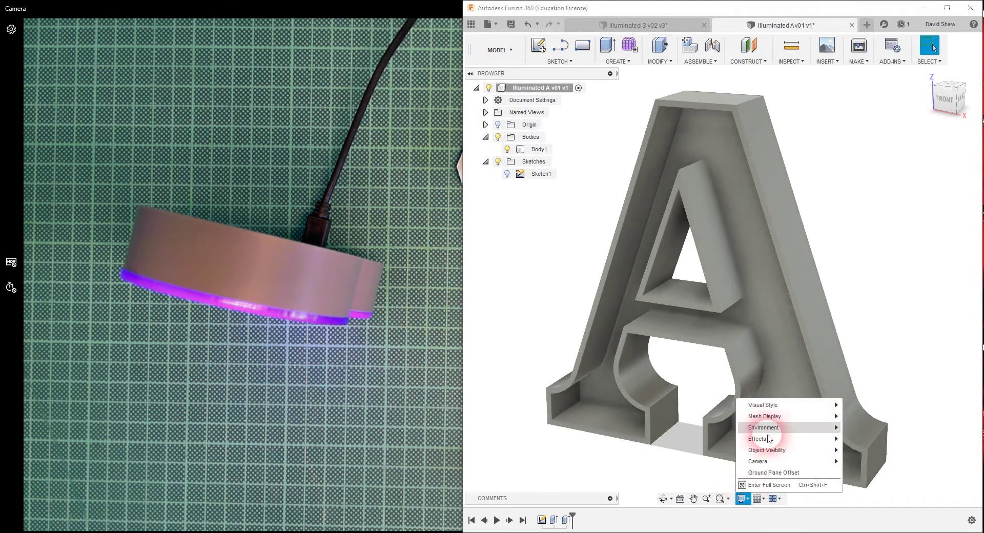
mouse_move(779, 405)
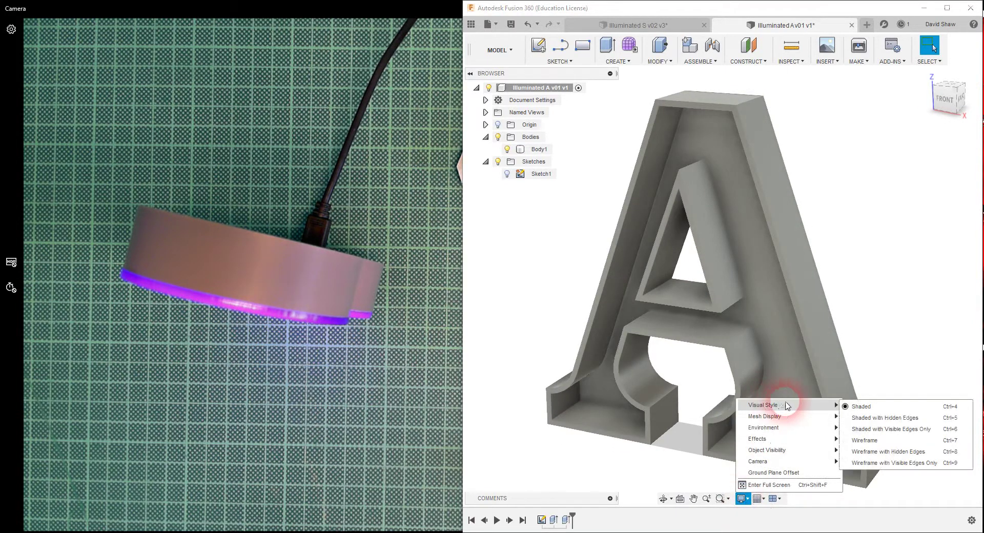
click(877, 431)
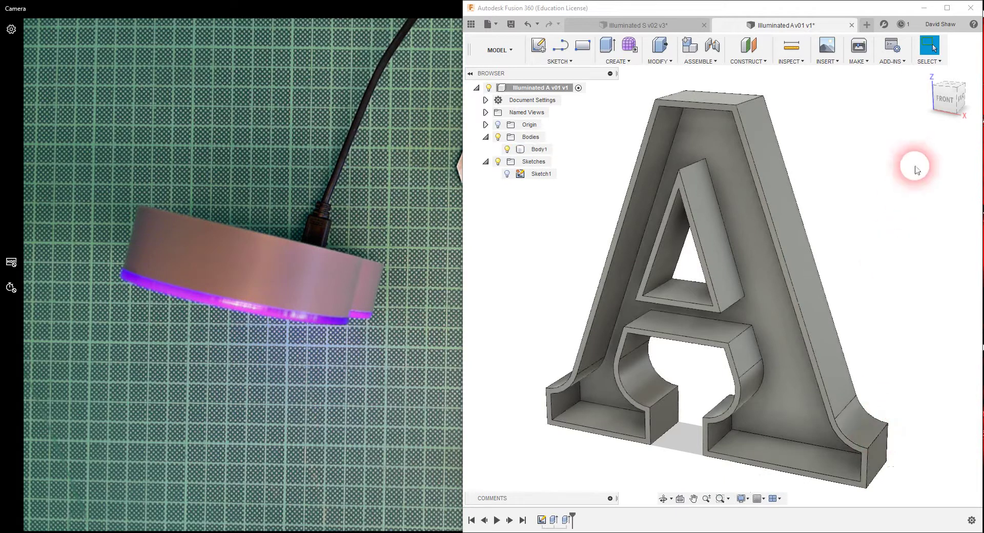
Orbit the hollow A, then snap to the ViewCube's FRONT view
mouse_move(945, 93)
mouse_down()
mouse_move(961, 91)
mouse_move(939, 81)
mouse_move(857, 94)
mouse_move(947, 93)
mouse_move(950, 105)
mouse_up()
click(945, 102)
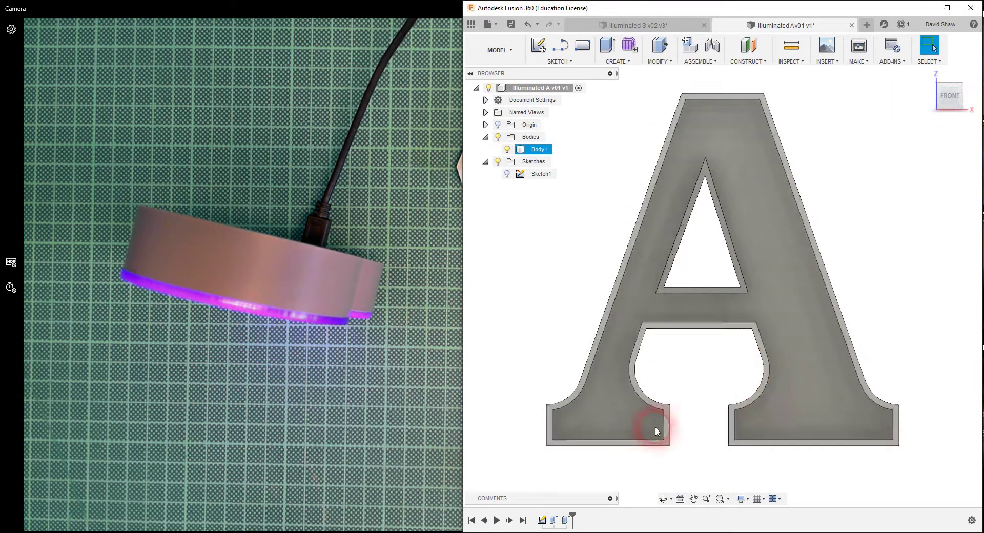